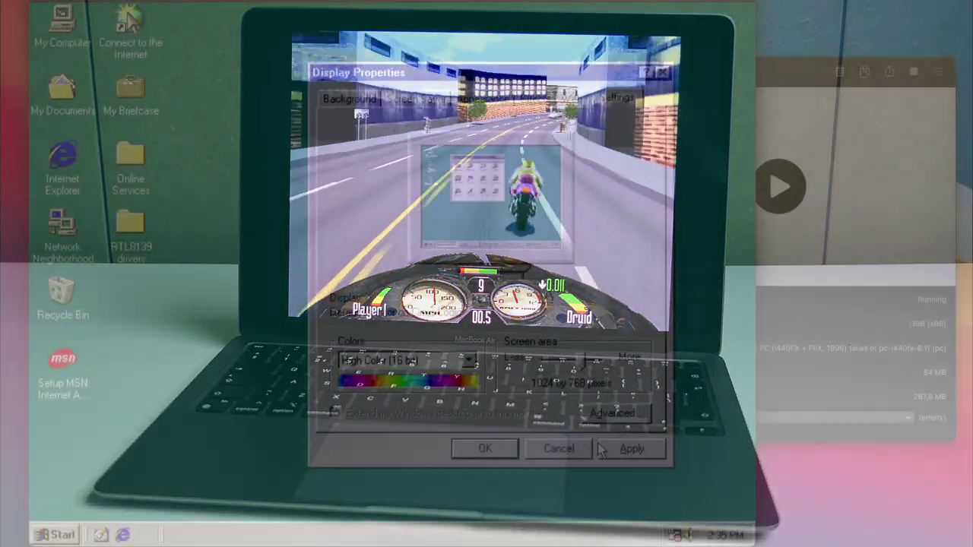
# Apply the 1024 by 768 screen area, keep the setting and reposition the Display Properties window.
pyautogui.click(602, 447)
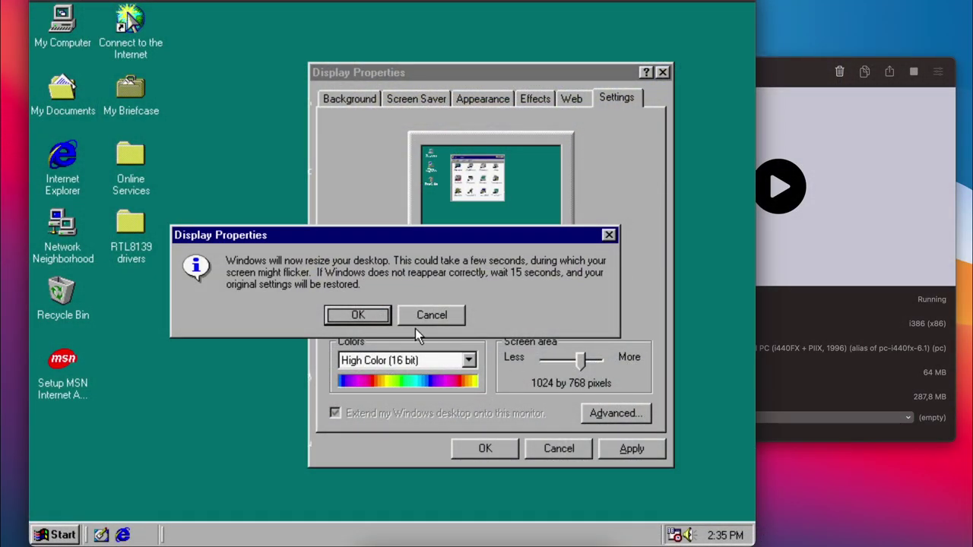
pyautogui.click(378, 315)
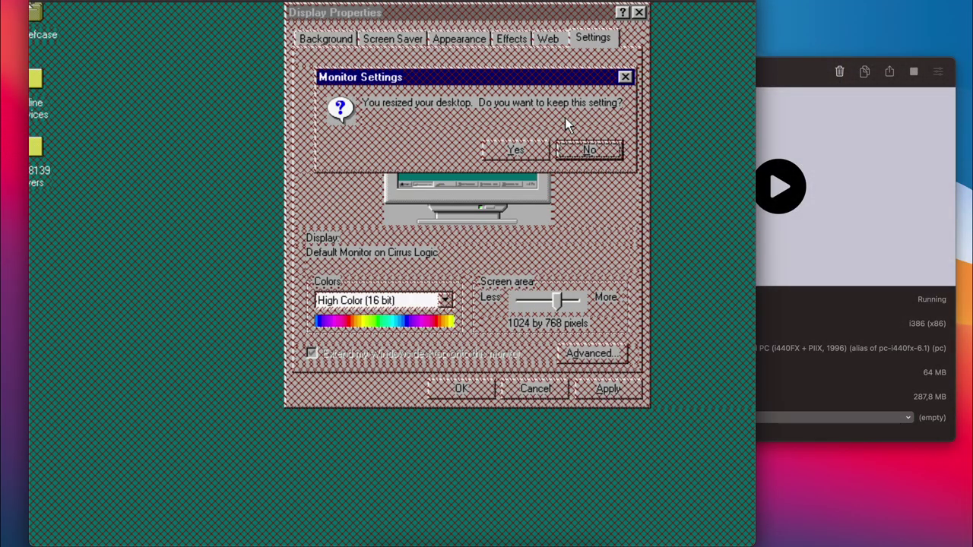
pyautogui.click(515, 148)
pyautogui.moveTo(478, 13); pyautogui.dragTo(354, 44)
pyautogui.moveTo(232, 47); pyautogui.dragTo(280, 54)
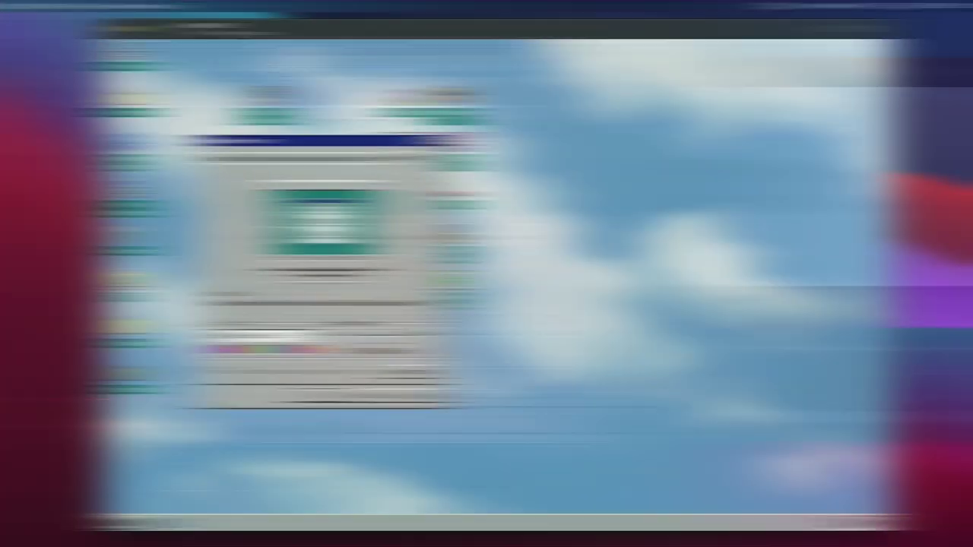
# Apply and keep the 1280 by 720 screen area, and make the virtual machine window full screen.
pyautogui.click(417, 395)
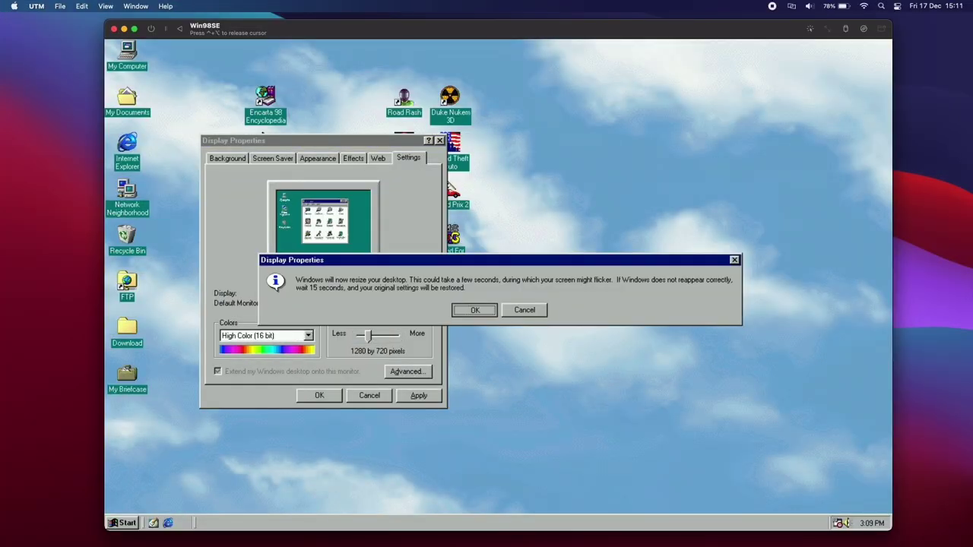
pyautogui.press('Return')
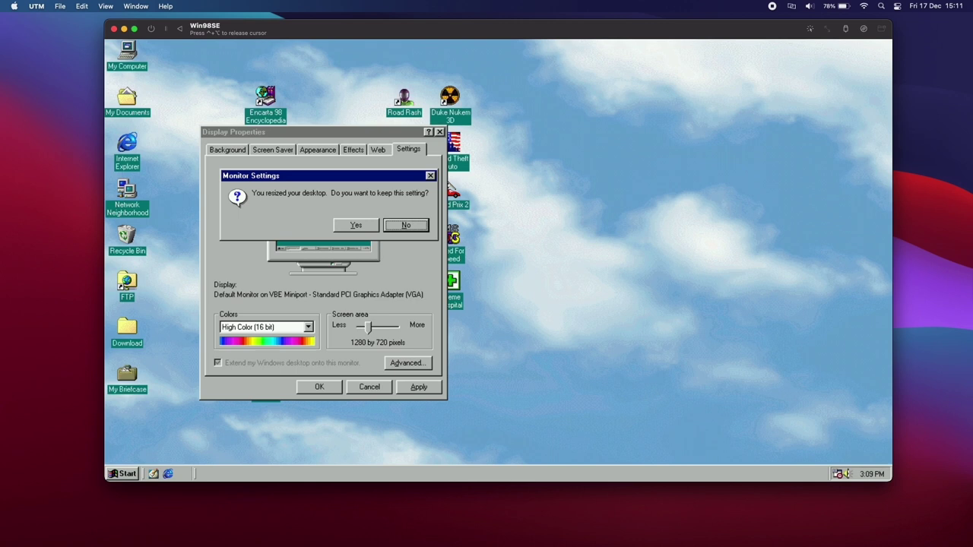
pyautogui.click(353, 225)
pyautogui.click(134, 29)
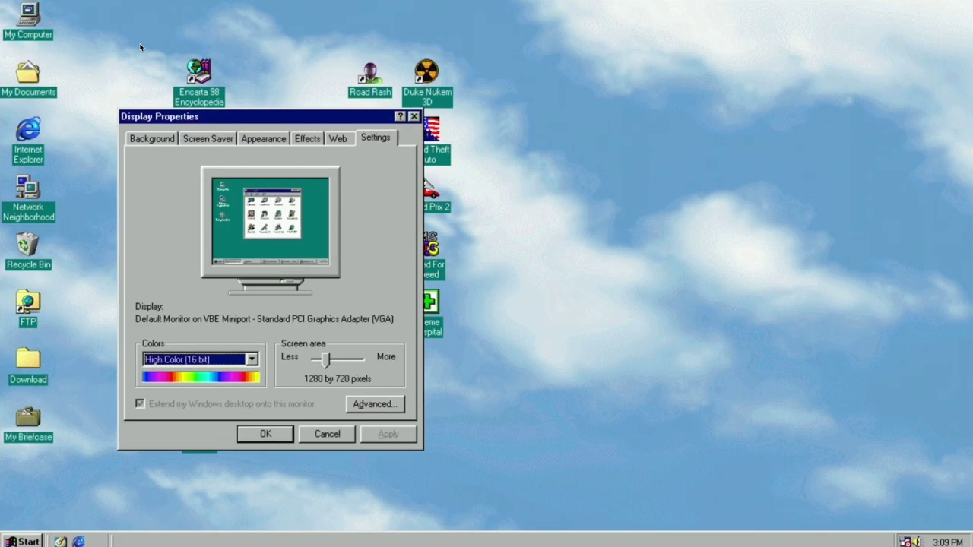
# Move the Display Properties window onto the empty desktop area beside the icons and try a larger screen area.
pyautogui.moveTo(304, 131); pyautogui.dragTo(889, 121)
pyautogui.moveTo(971, 118); pyautogui.dragTo(737, 120)
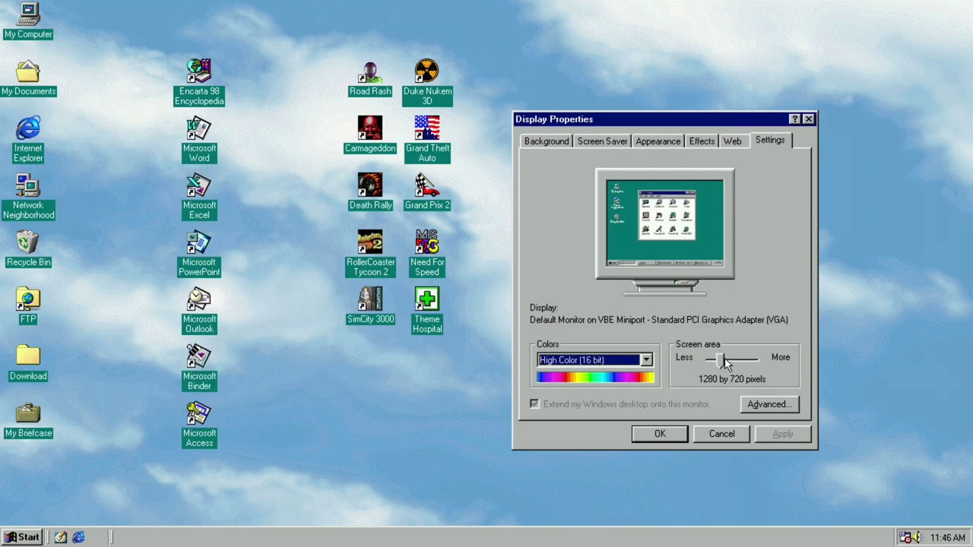
pyautogui.moveTo(725, 362); pyautogui.dragTo(741, 362)
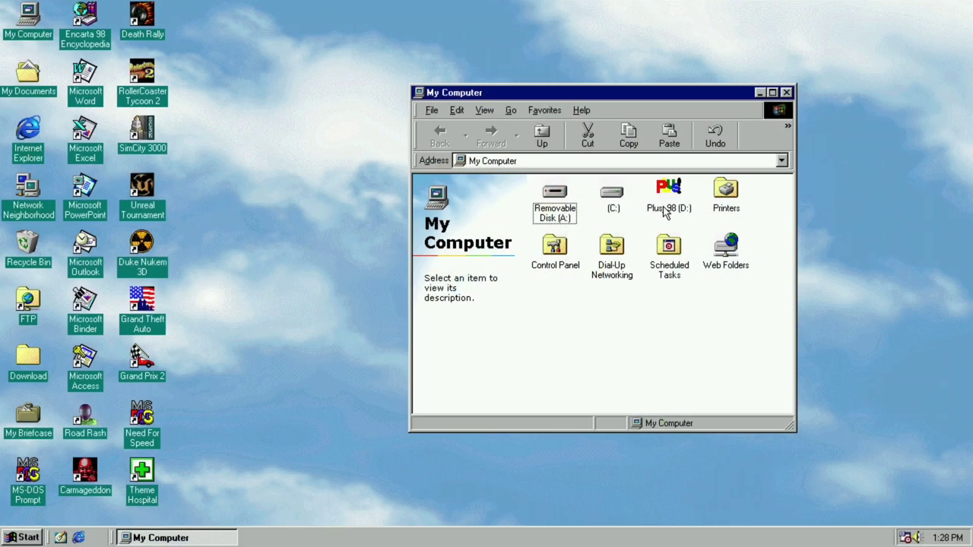
# Launch the Plus! 98 disc, close My Computer and open the component list through Add/Remove Programs.
pyautogui.doubleClick(666, 209)
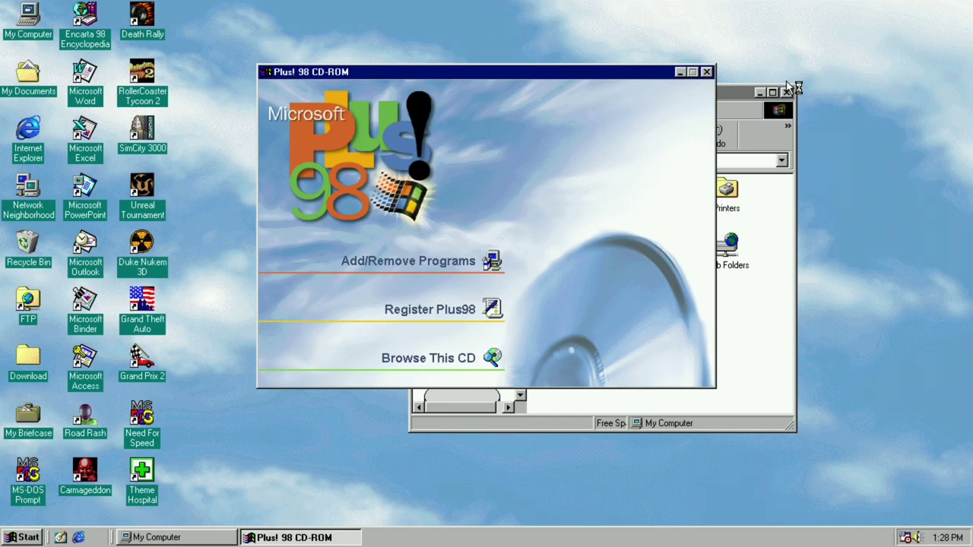
pyautogui.click(786, 91)
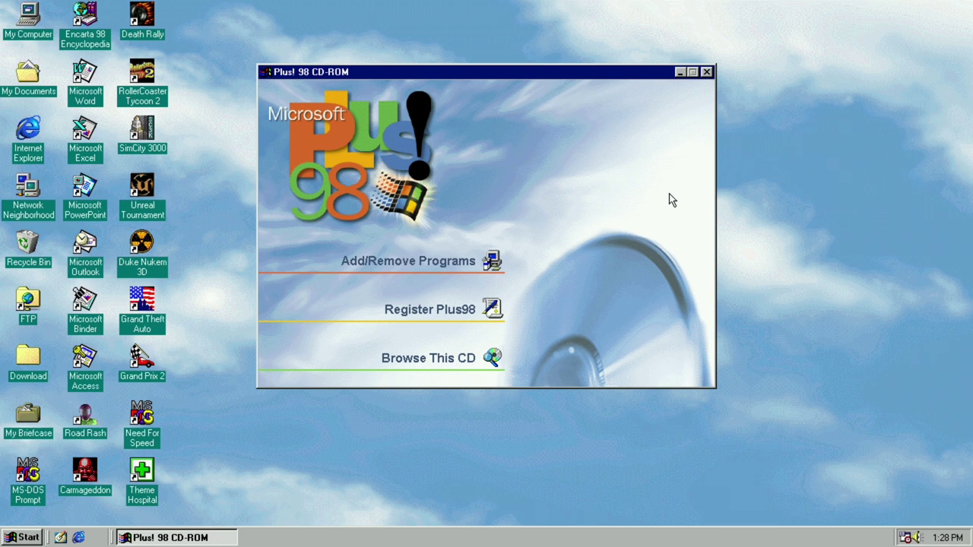
pyautogui.click(492, 260)
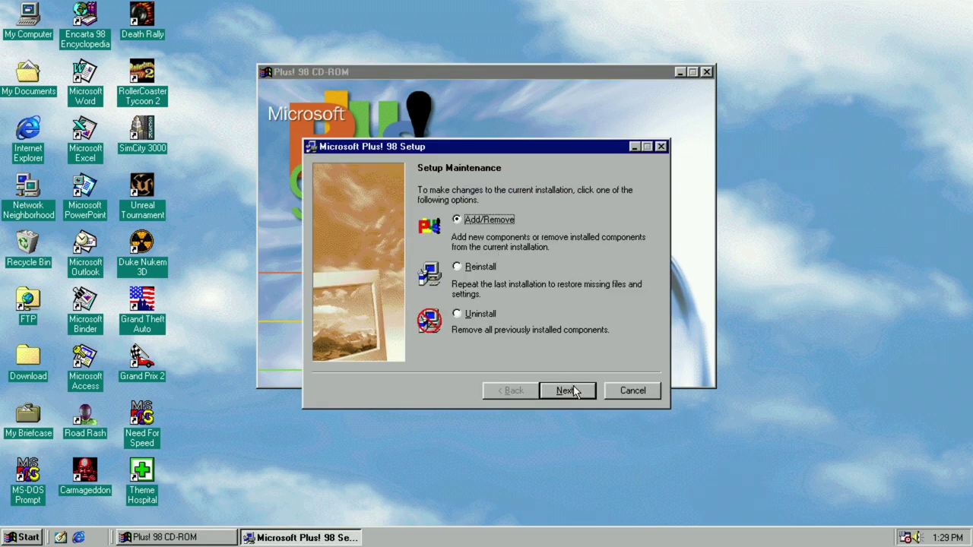
pyautogui.click(575, 391)
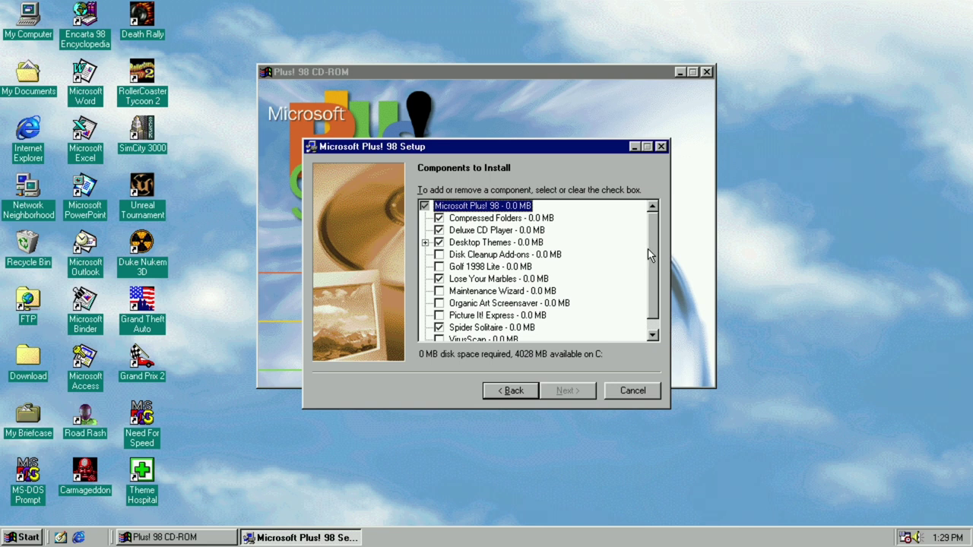
# Examine the Plus! 98 components offered for installation, including the description of Desktop Themes.
pyautogui.scroll(-1, 649, 255)
pyautogui.scroll(1, 649, 254)
pyautogui.moveTo(532, 245)
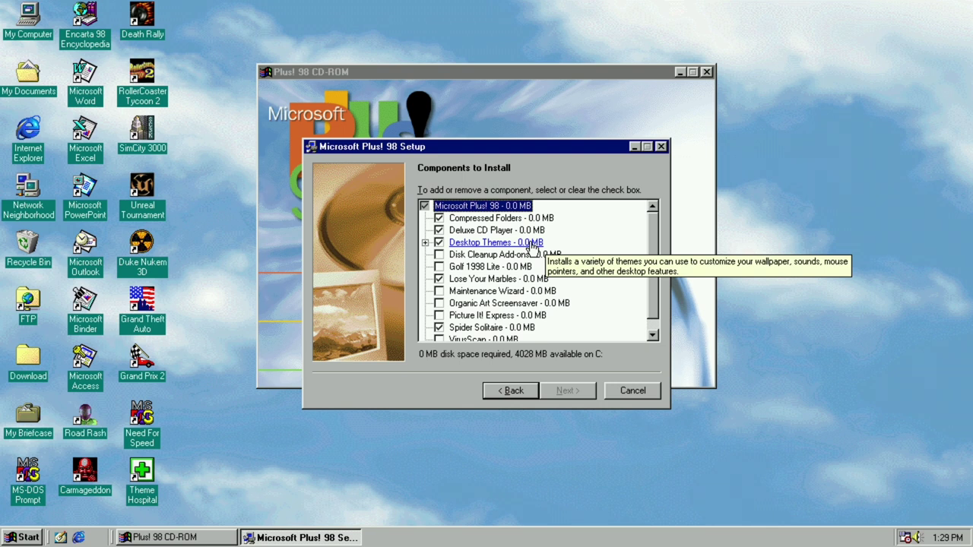
pyautogui.moveTo(534, 222)
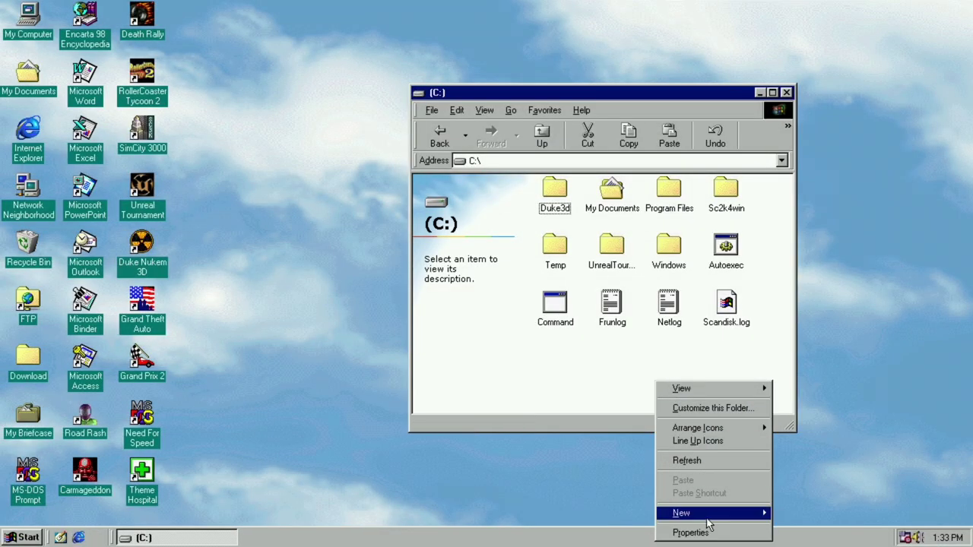
# Create a compressed folder named test on the C: drive, add Frunlog and Netlog to it and open it.
pyautogui.moveTo(707, 517)
pyautogui.click(821, 354)
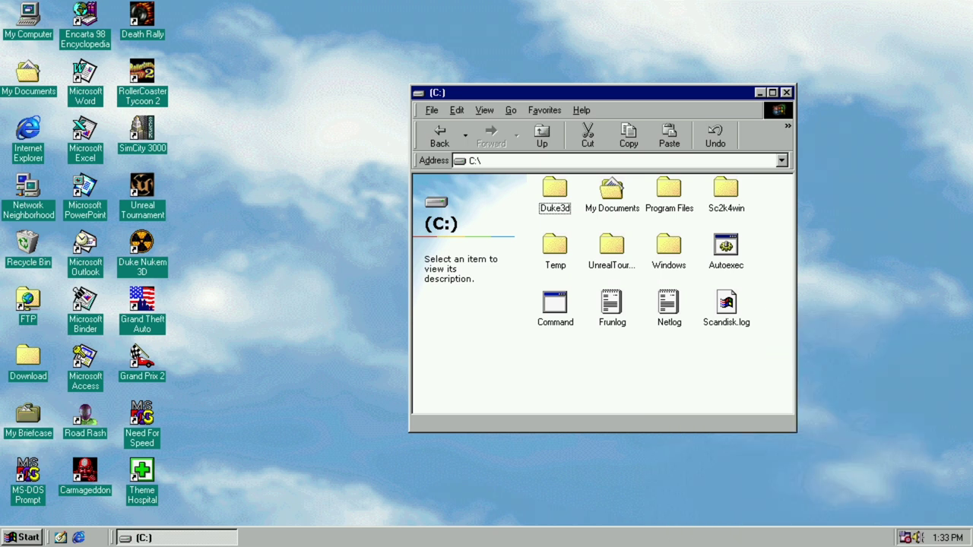
pyautogui.write('test')
pyautogui.press('Return')
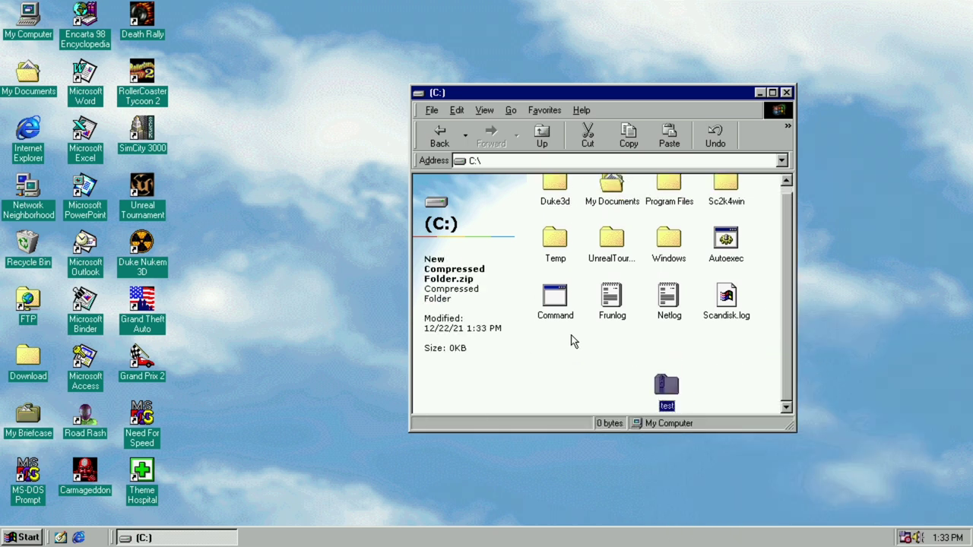
pyautogui.moveTo(573, 342); pyautogui.dragTo(566, 363)
pyautogui.press('Return')
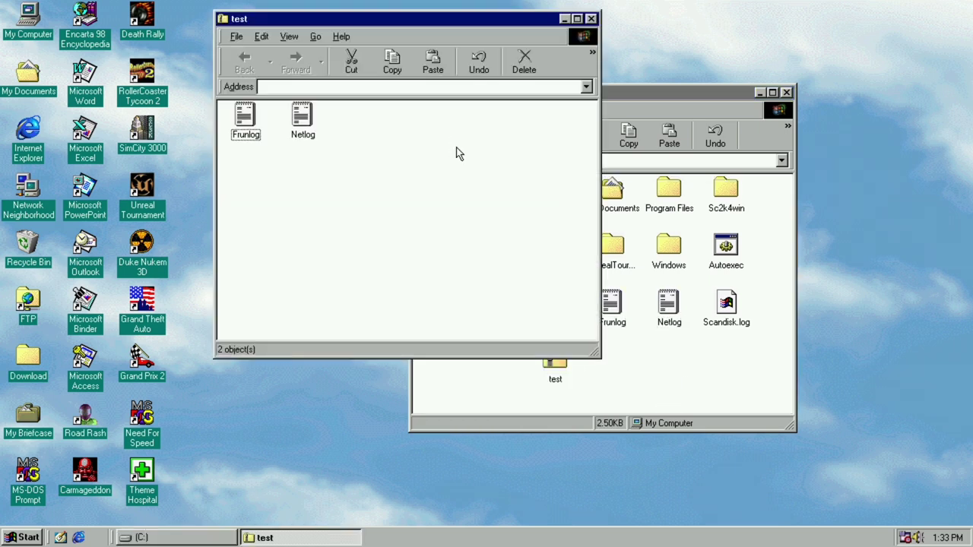
# Extract Frunlog from the test archive to the C: drive, replacing the existing file, and close the archive window.
pyautogui.moveTo(255, 137); pyautogui.dragTo(717, 401)
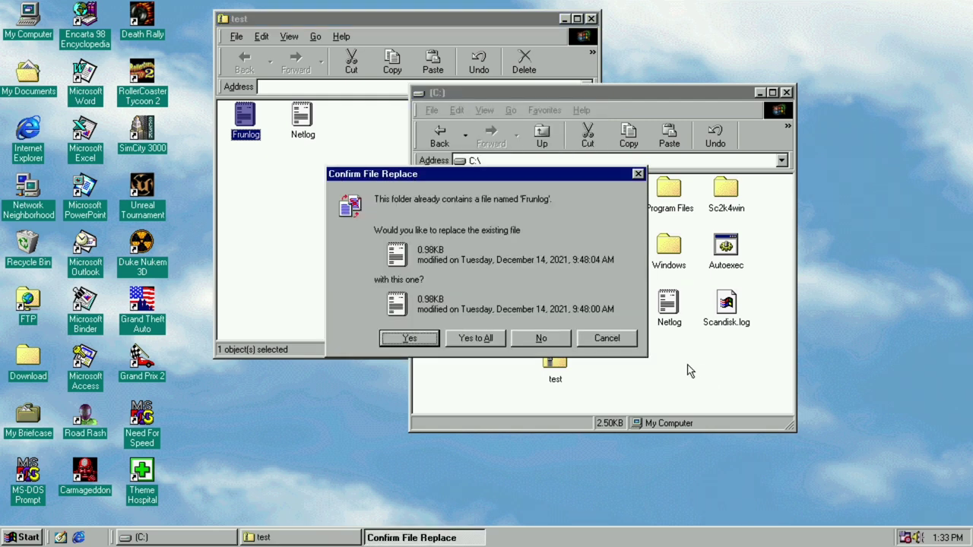
pyautogui.click(456, 342)
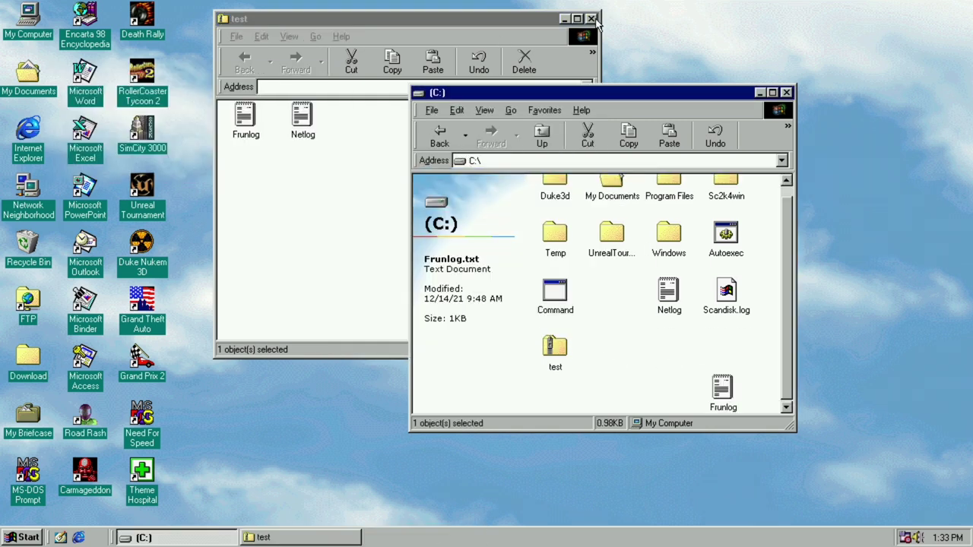
pyautogui.click(594, 20)
# Delete the test compressed folder, move the Frunlog icon between Command and Netlog, and close the C: window.
pyautogui.click(566, 348)
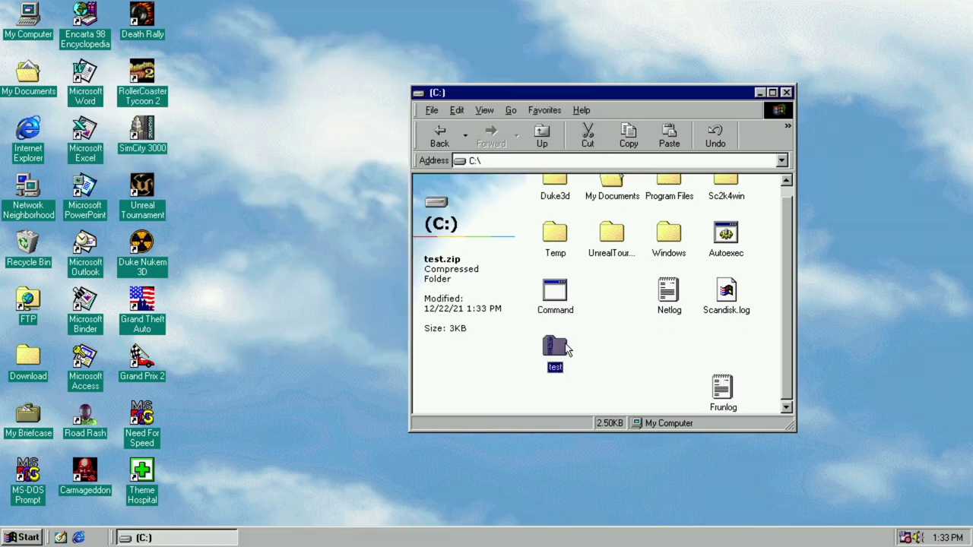
pyautogui.press('Delete')
pyautogui.press('Return')
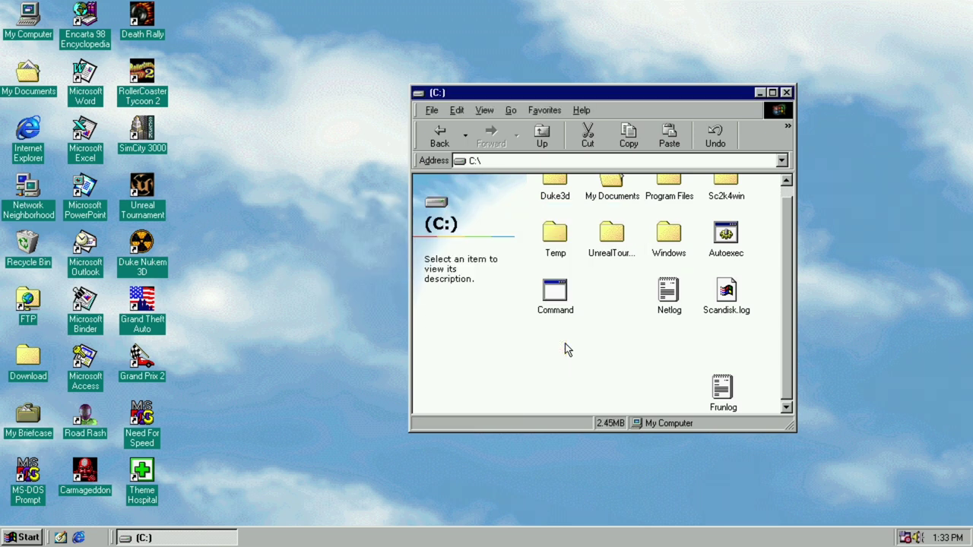
pyautogui.moveTo(718, 388); pyautogui.dragTo(608, 308)
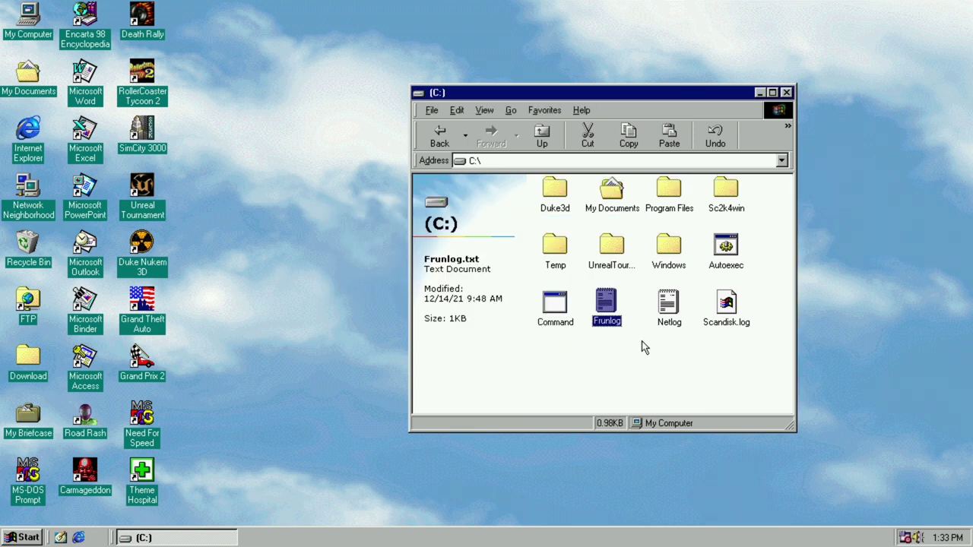
pyautogui.click(786, 93)
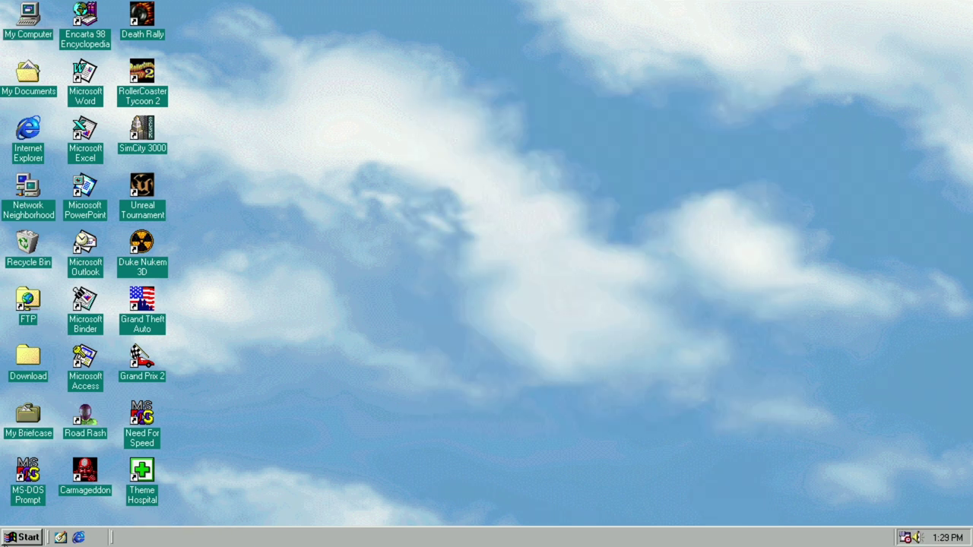
# Open Desktop Themes from the Control Panel.
pyautogui.click(23, 538)
pyautogui.moveTo(127, 395)
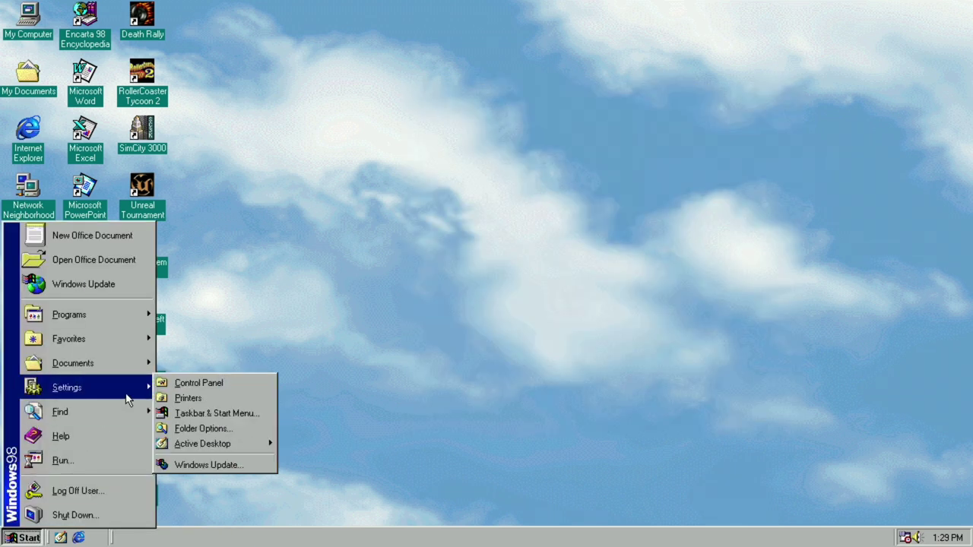
pyautogui.click(197, 383)
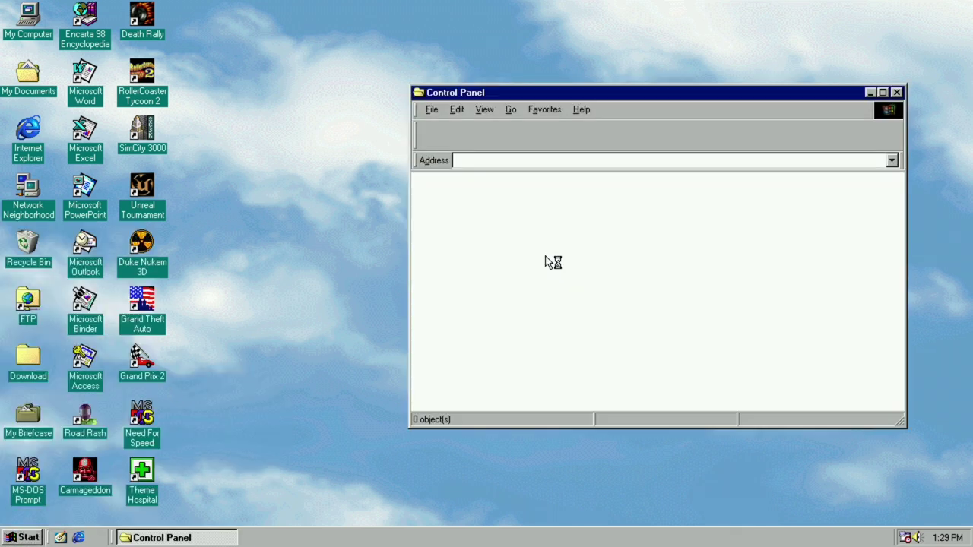
pyautogui.doubleClick(777, 218)
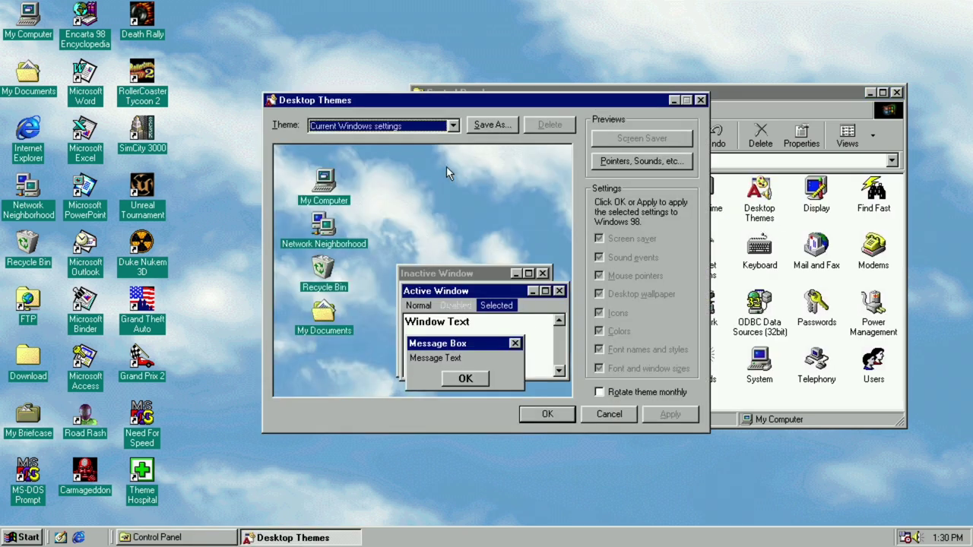
# Apply the Dangerous Creatures (256 color) desktop theme.
pyautogui.click(452, 126)
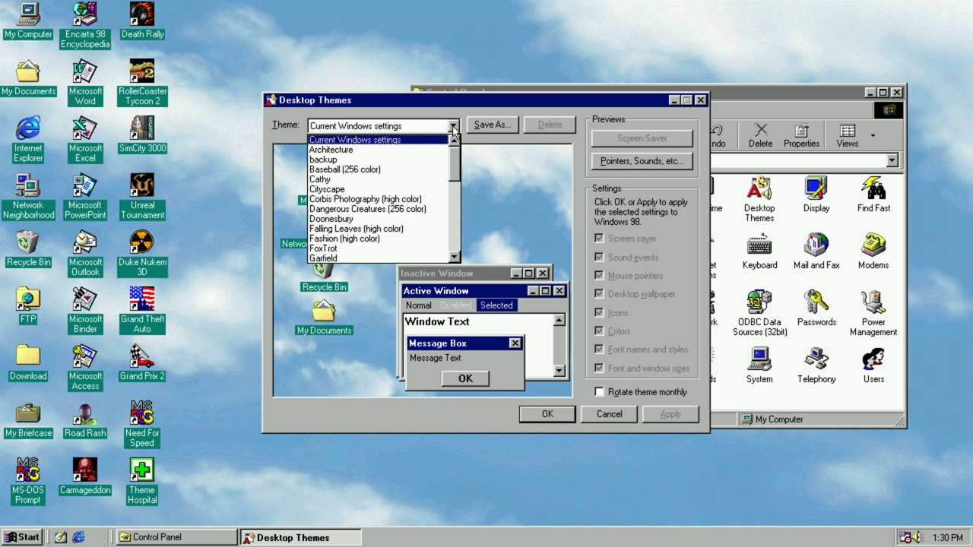
pyautogui.click(424, 206)
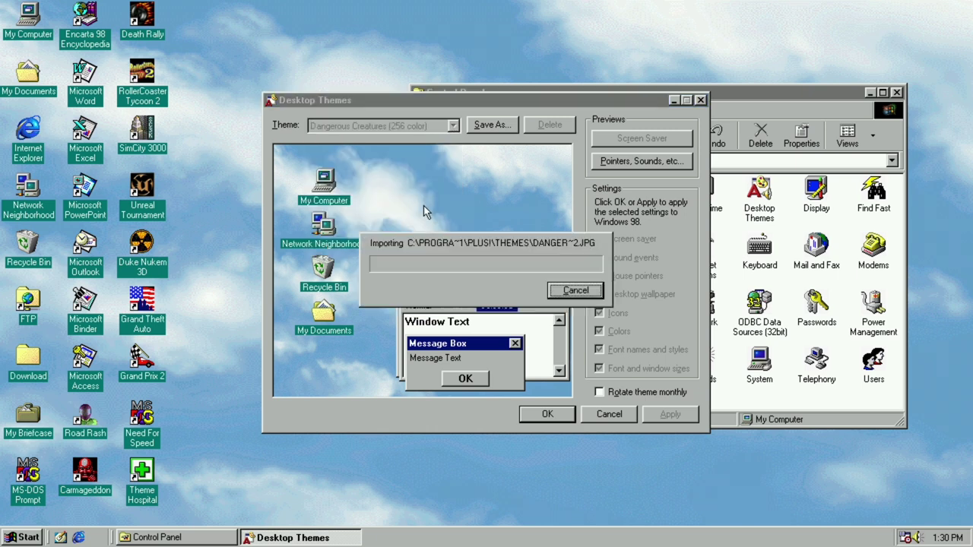
pyautogui.click(665, 413)
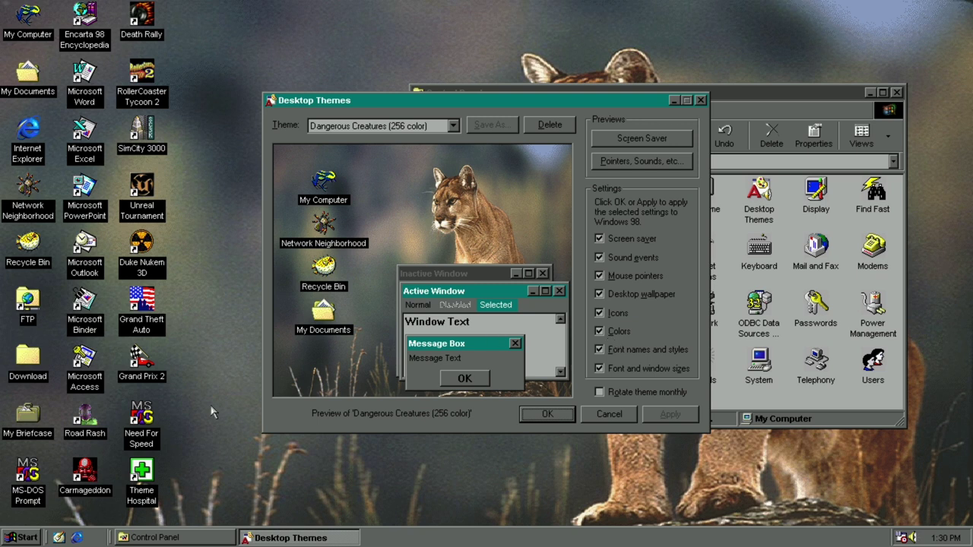
# View the Start menu in the current theme and preview the Fashion (high color) theme.
pyautogui.click(23, 537)
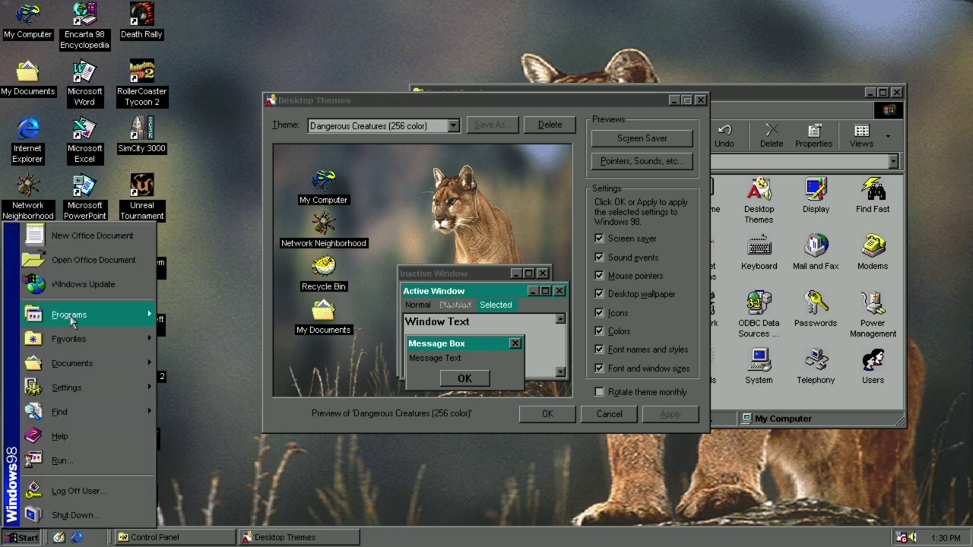
pyautogui.click(452, 125)
pyautogui.click(452, 125)
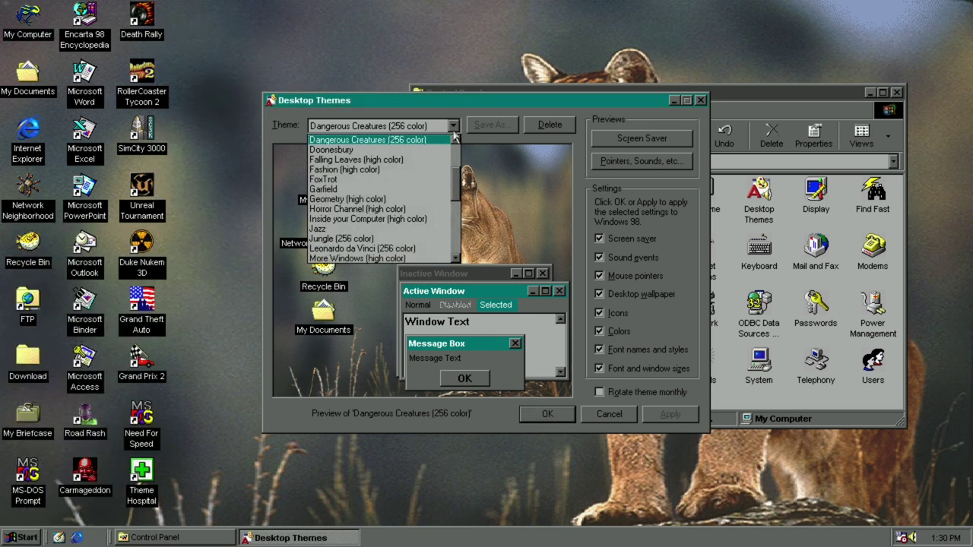
pyautogui.click(436, 170)
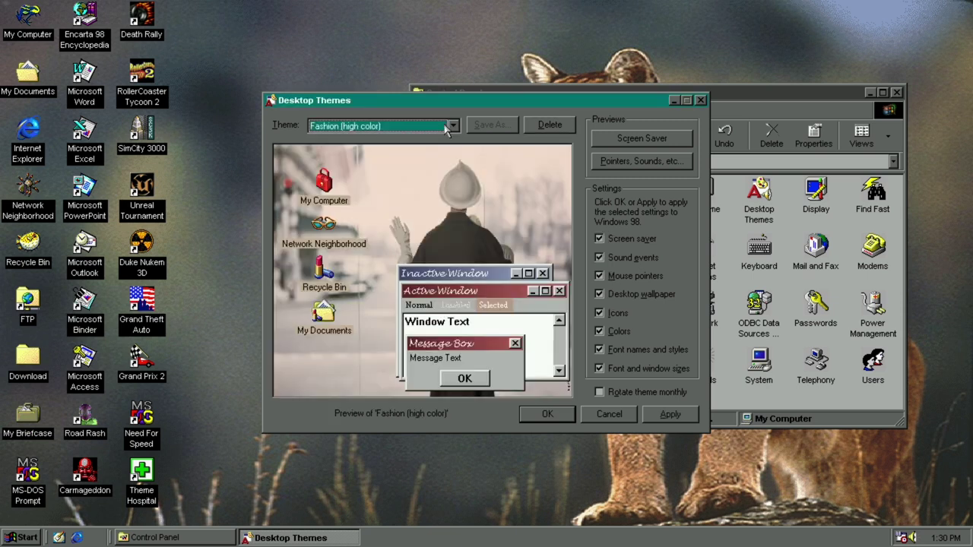
# Apply the Inside your Computer (high color) desktop theme.
pyautogui.click(452, 127)
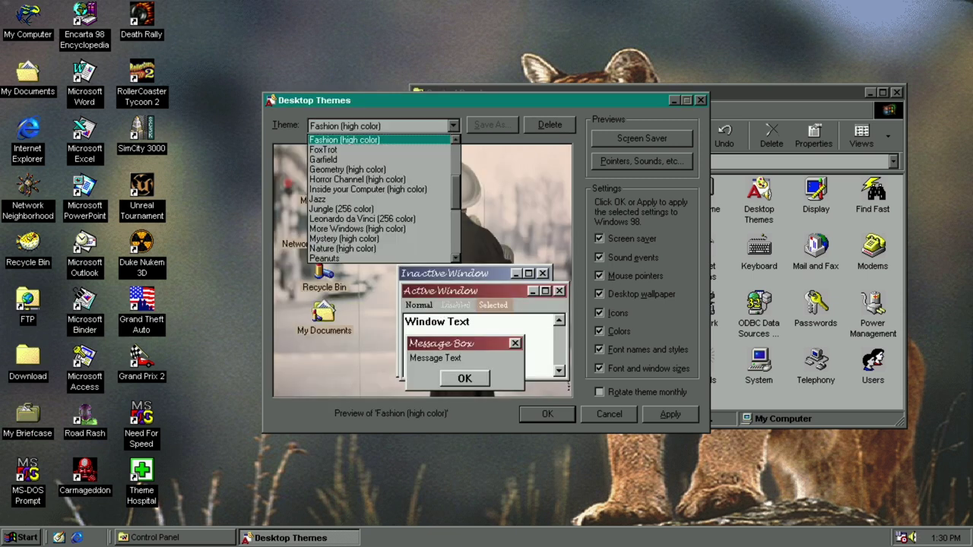
pyautogui.click(433, 189)
pyautogui.click(693, 415)
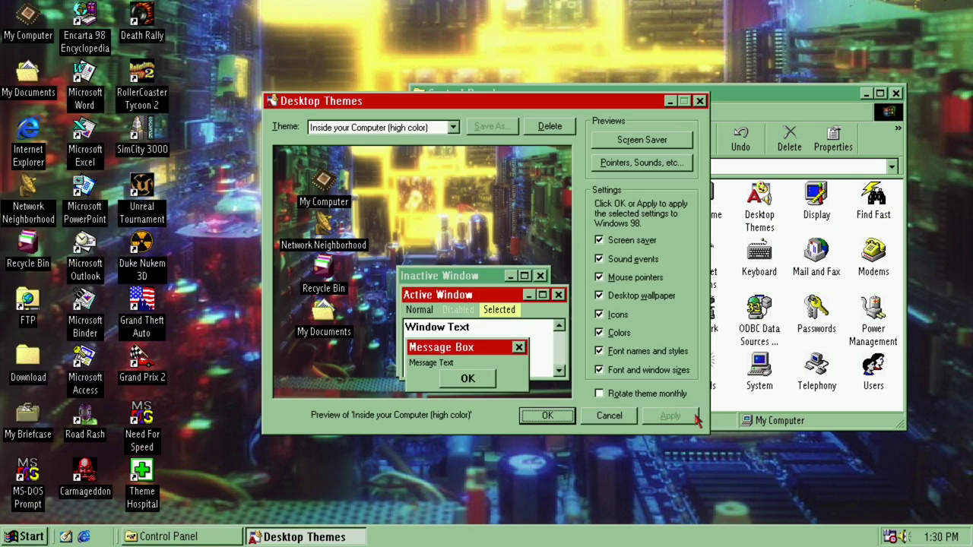
# Preview the Inside your Computer theme's pointers and sounds, playing the Critical stop and Start Windows sounds.
pyautogui.click(667, 163)
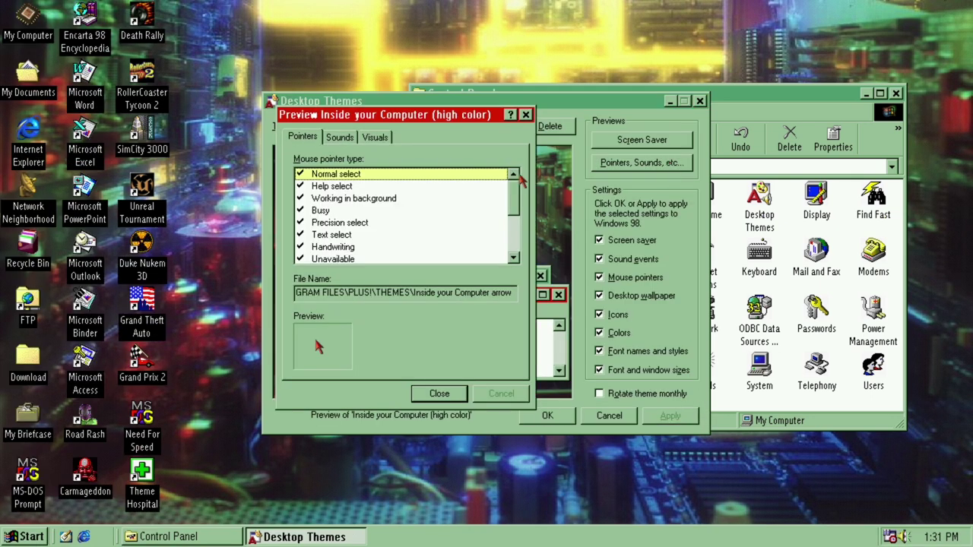
pyautogui.click(345, 143)
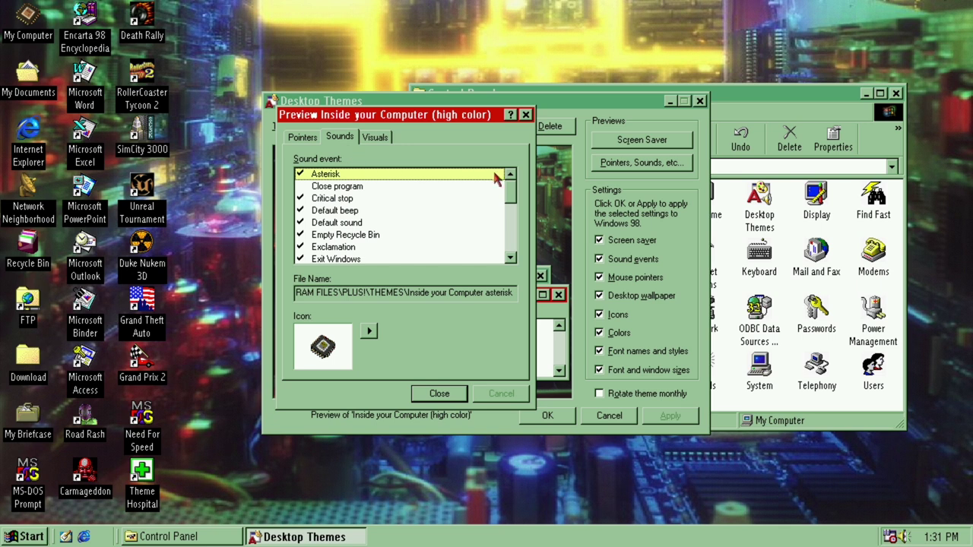
pyautogui.click(492, 198)
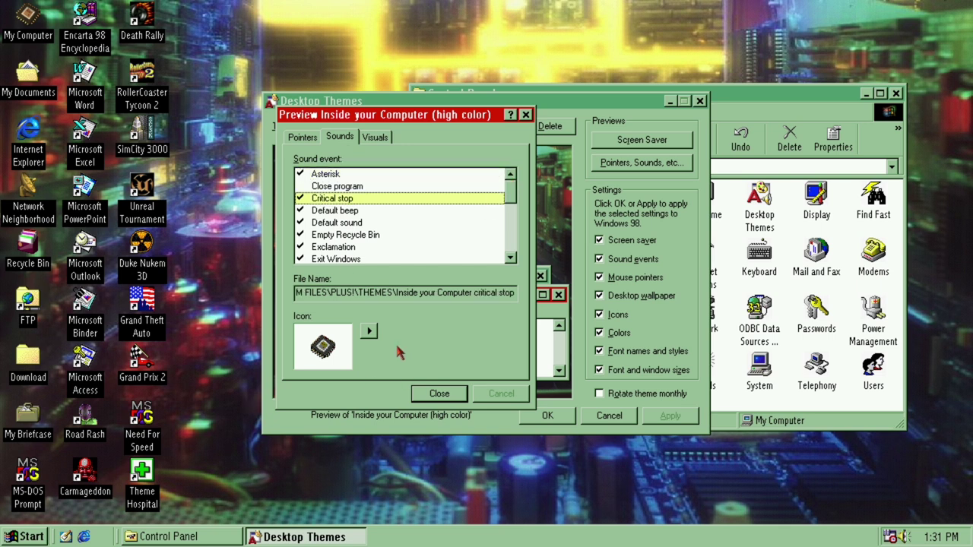
pyautogui.click(512, 234)
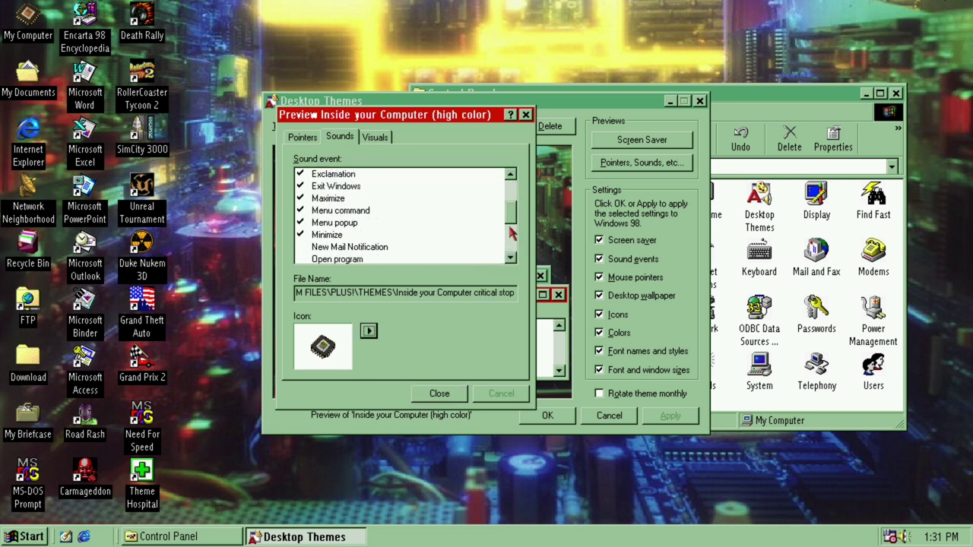
pyautogui.click(511, 233)
pyautogui.click(511, 254)
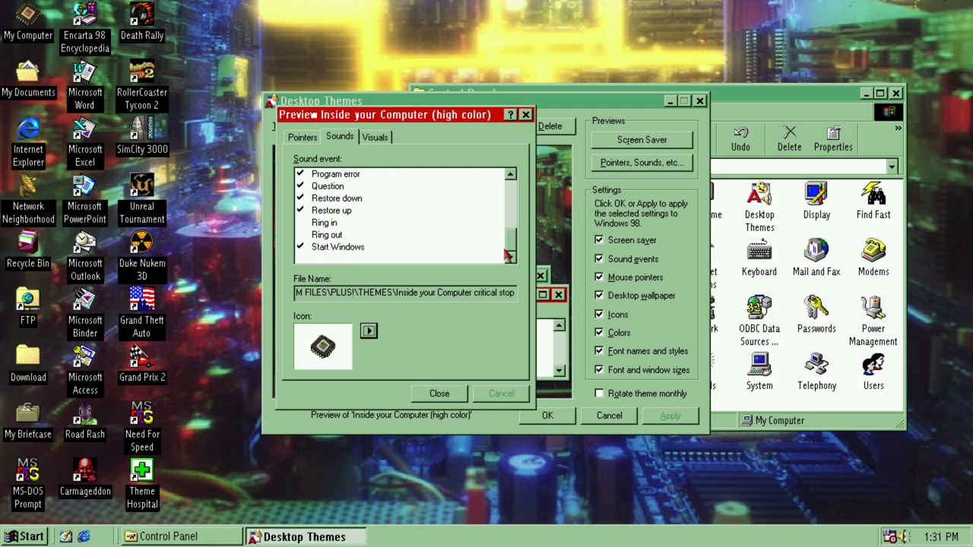
pyautogui.click(441, 247)
pyautogui.click(368, 330)
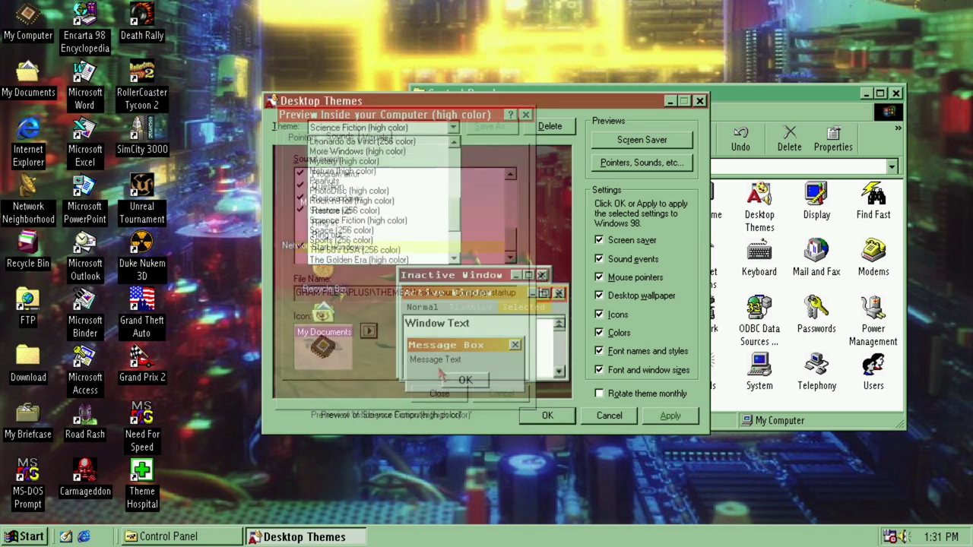
# Apply the More Windows (high color) desktop theme and view the Start menu in it.
pyautogui.click(403, 164)
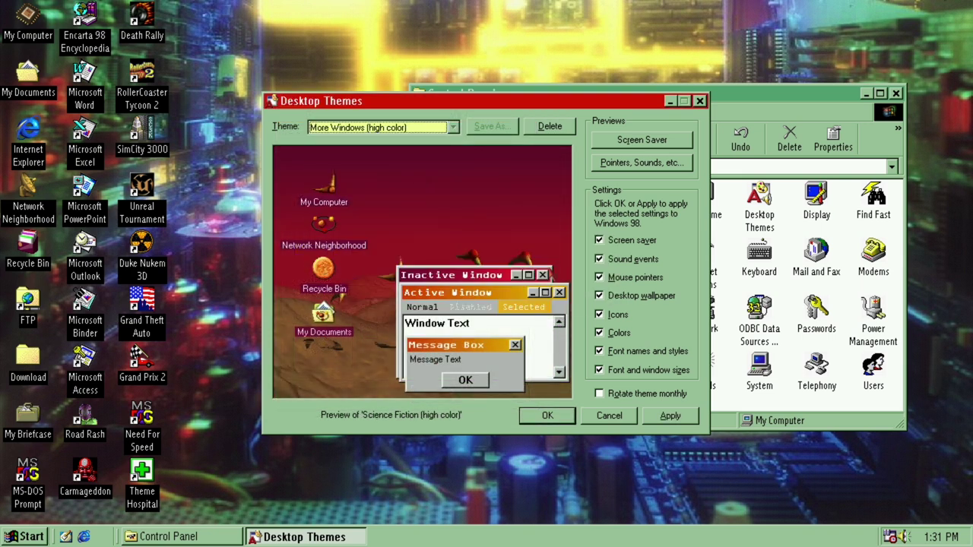
pyautogui.click(672, 415)
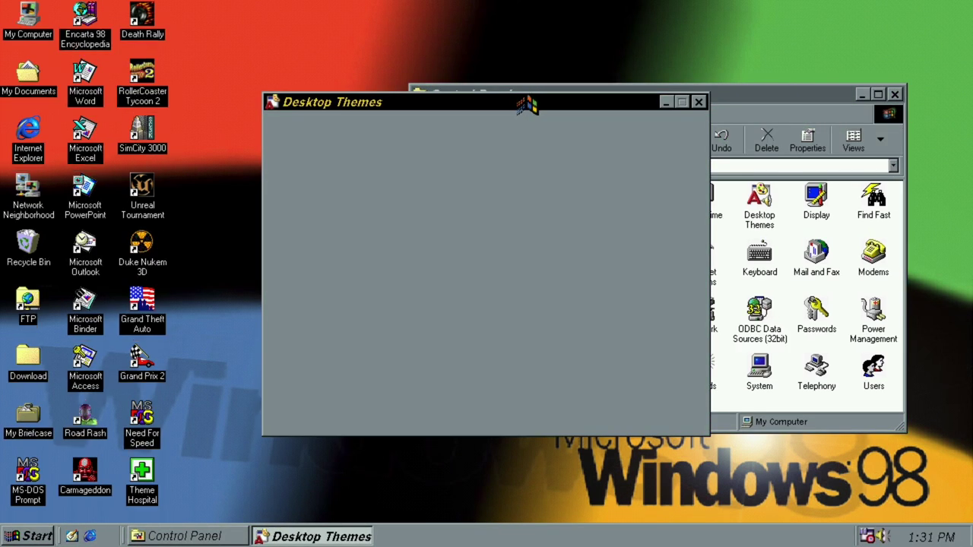
pyautogui.click(23, 535)
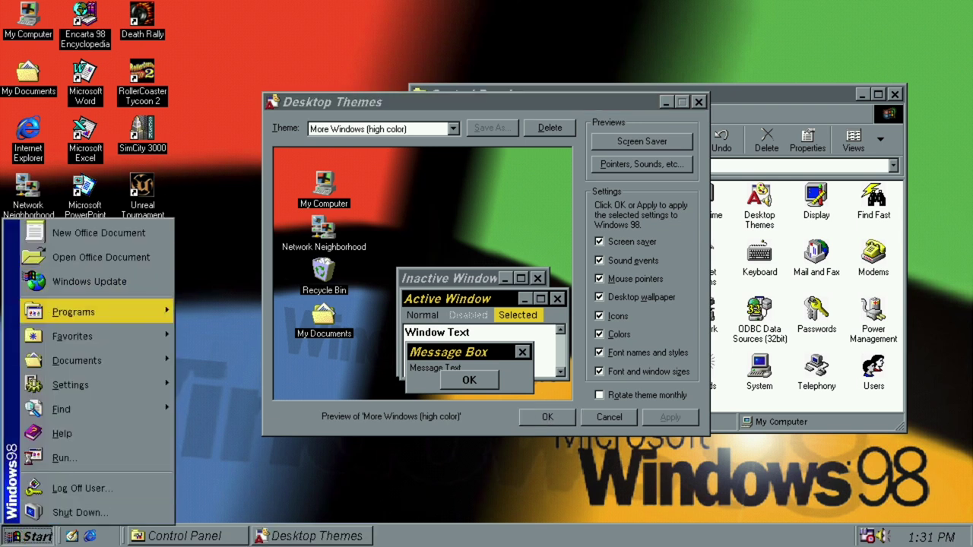
# Apply the Windows 98 (high color) desktop theme.
pyautogui.click(453, 129)
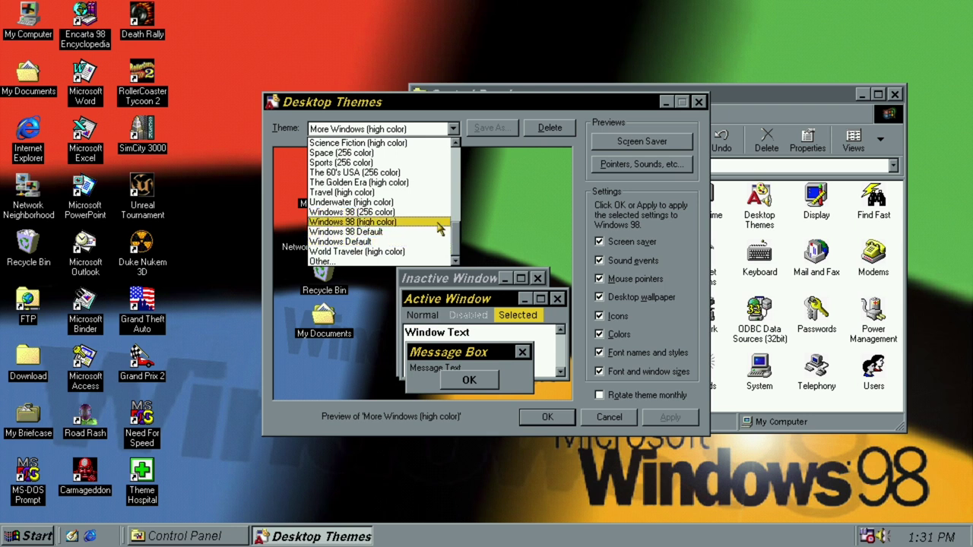
pyautogui.click(380, 222)
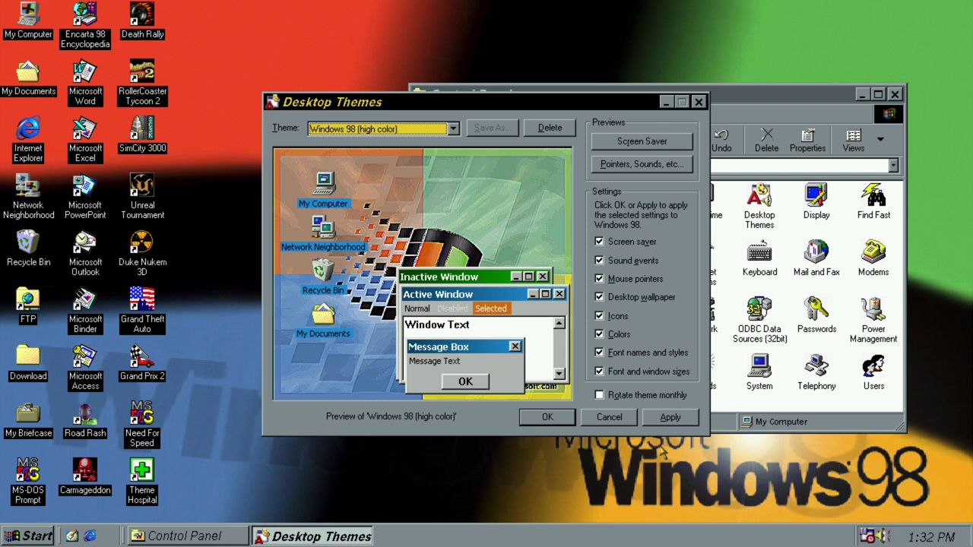
pyautogui.click(668, 417)
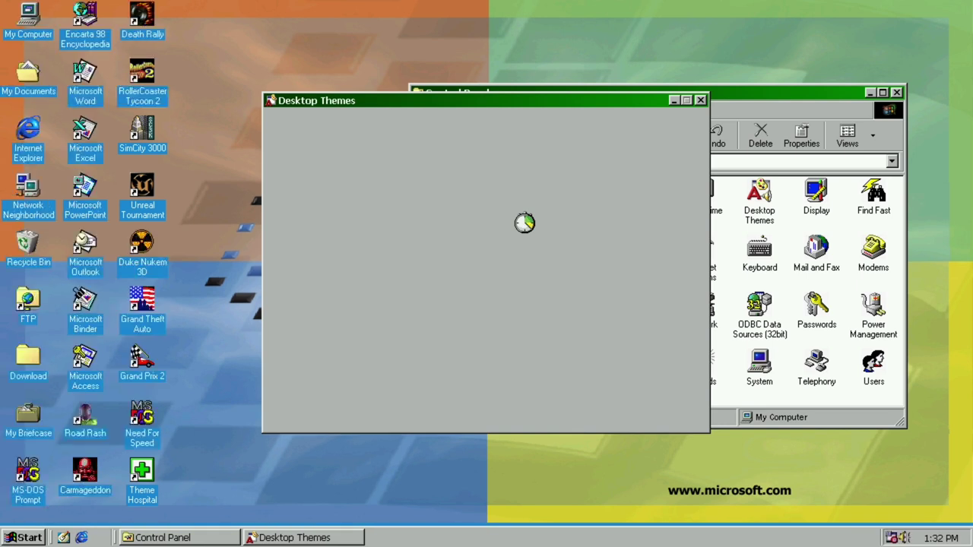
# Apply the saved backup desktop theme with the clouds wallpaper.
pyautogui.click(453, 126)
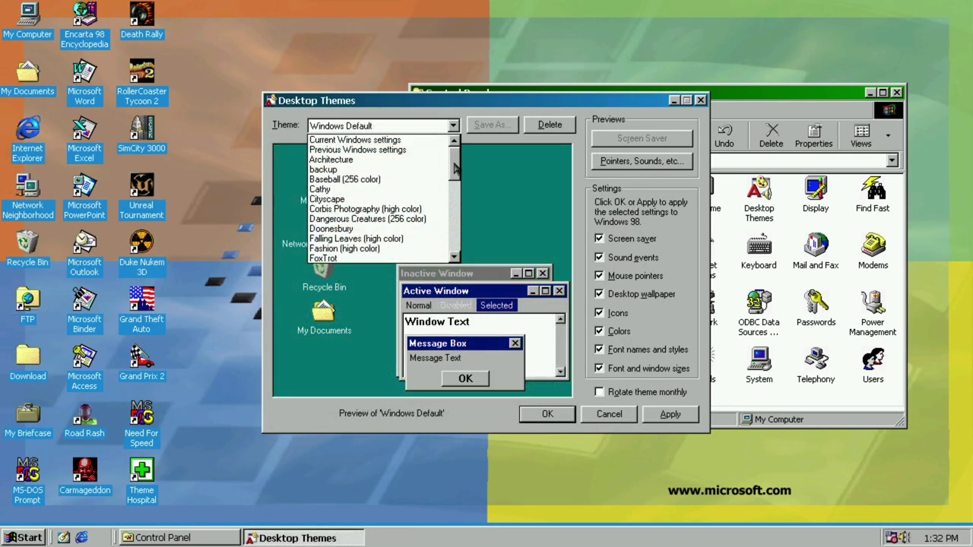
pyautogui.click(445, 169)
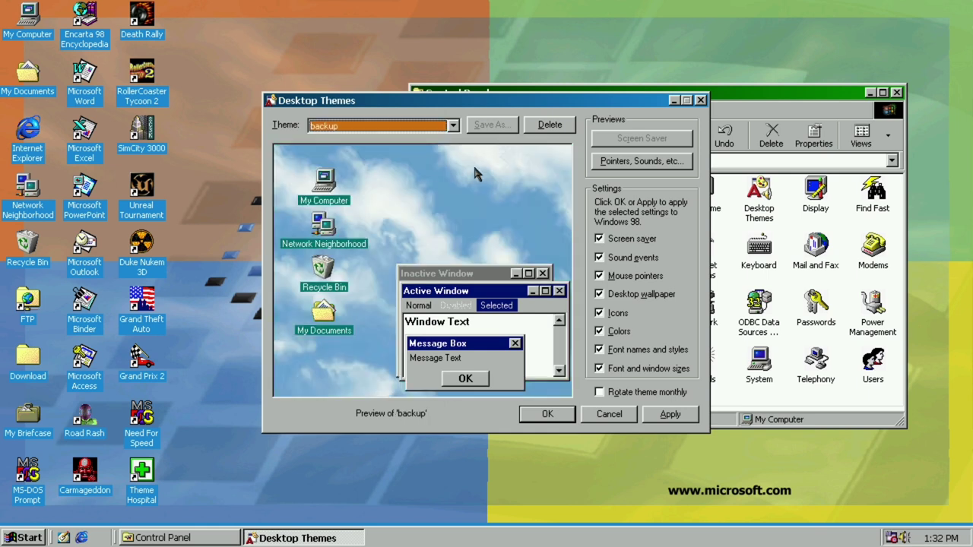
pyautogui.click(684, 420)
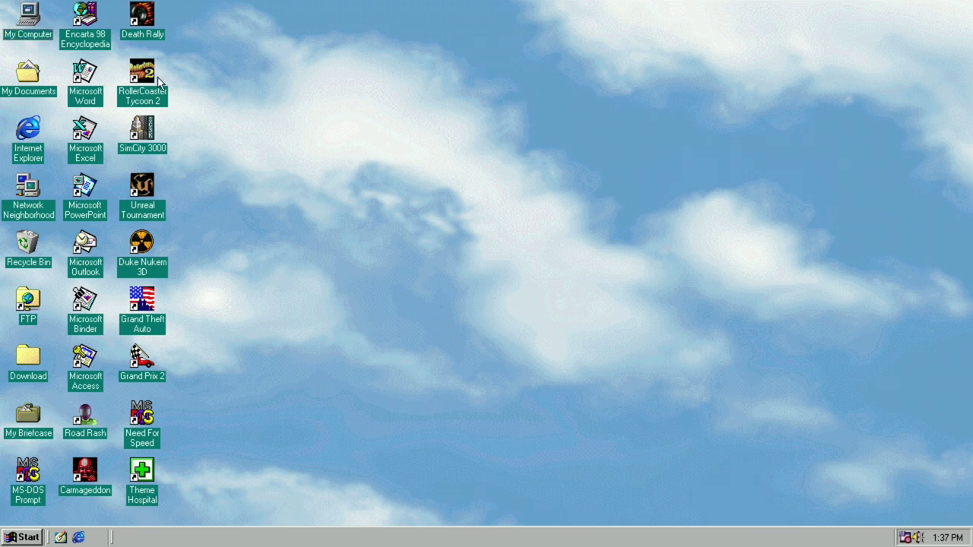
# Highlight the Microsoft Office shortcuts on the desktop, then launch Microsoft Word and view its About information.
pyautogui.moveTo(114, 60); pyautogui.dragTo(76, 366)
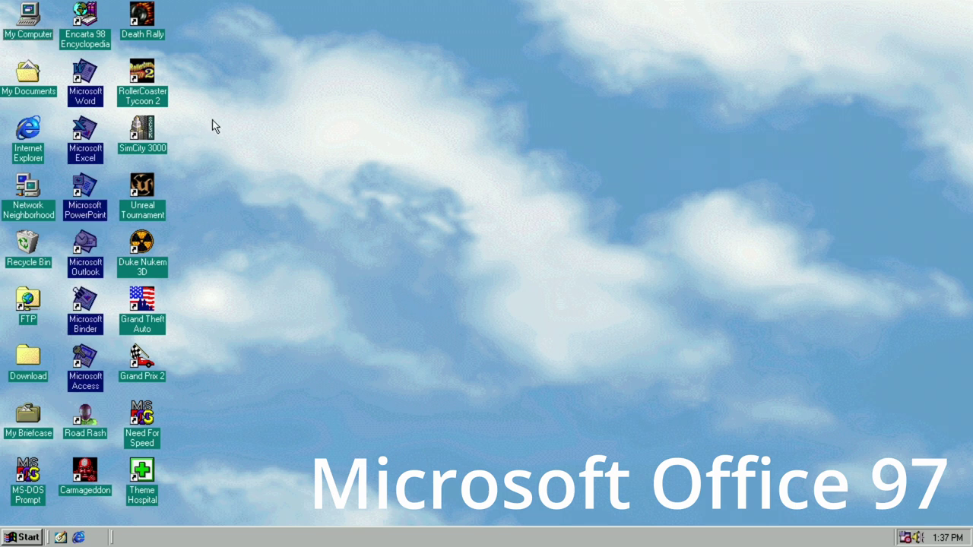
pyautogui.doubleClick(94, 93)
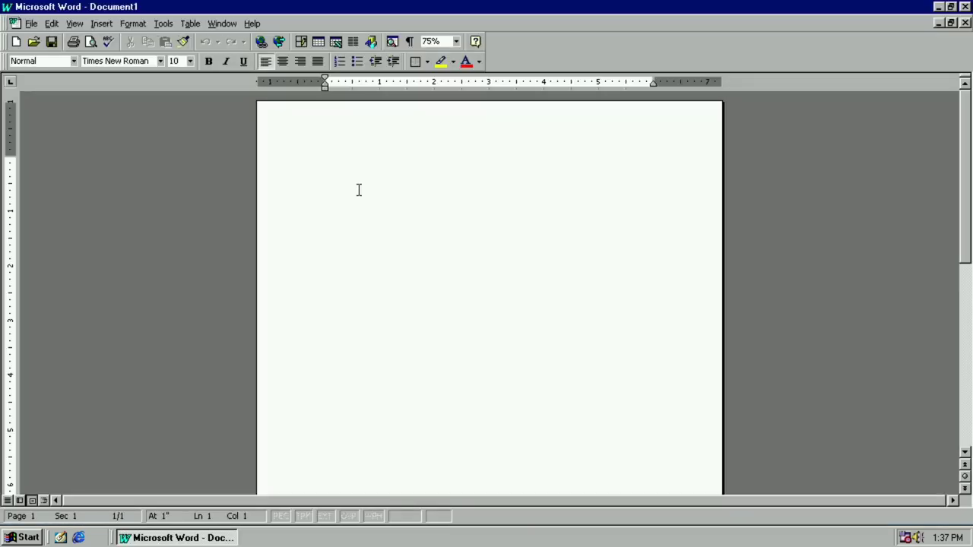
pyautogui.click(252, 24)
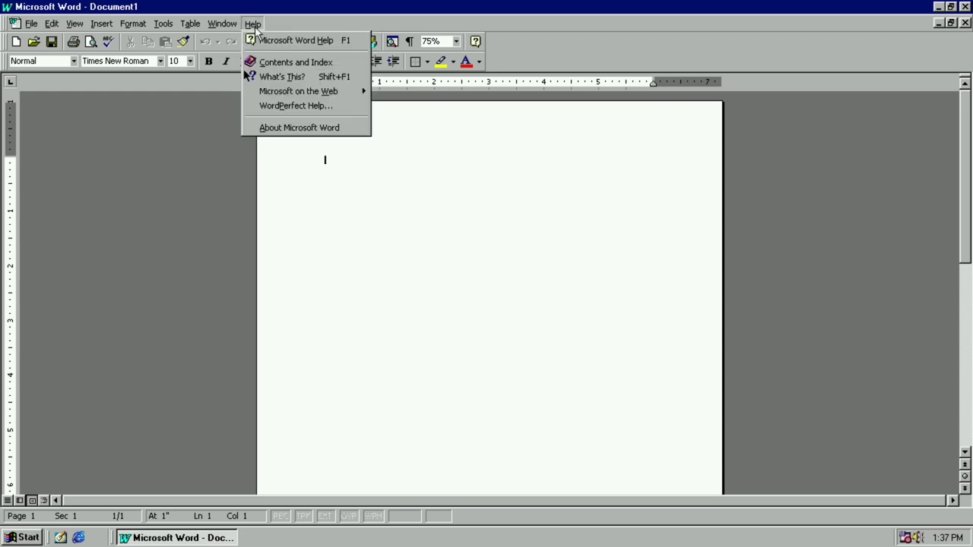
pyautogui.click(289, 128)
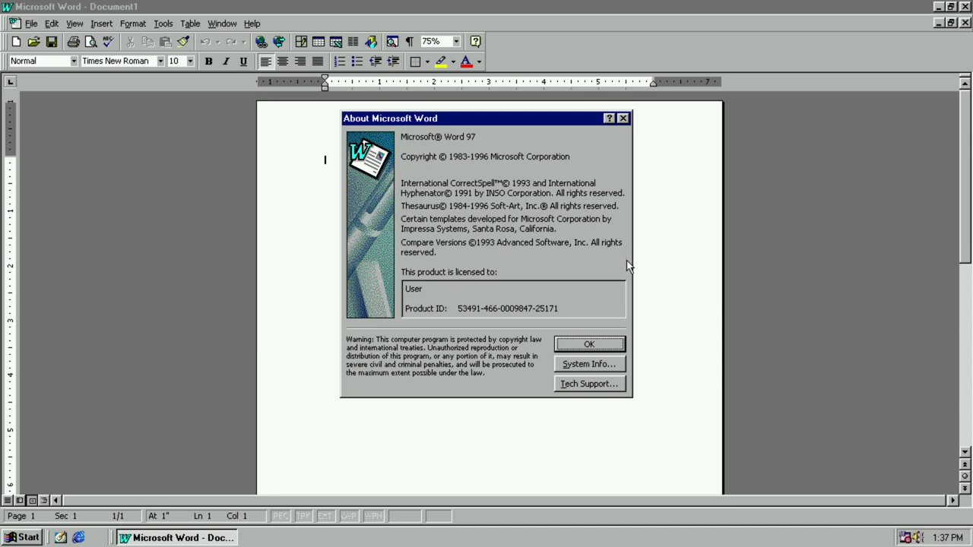
pyautogui.click(620, 344)
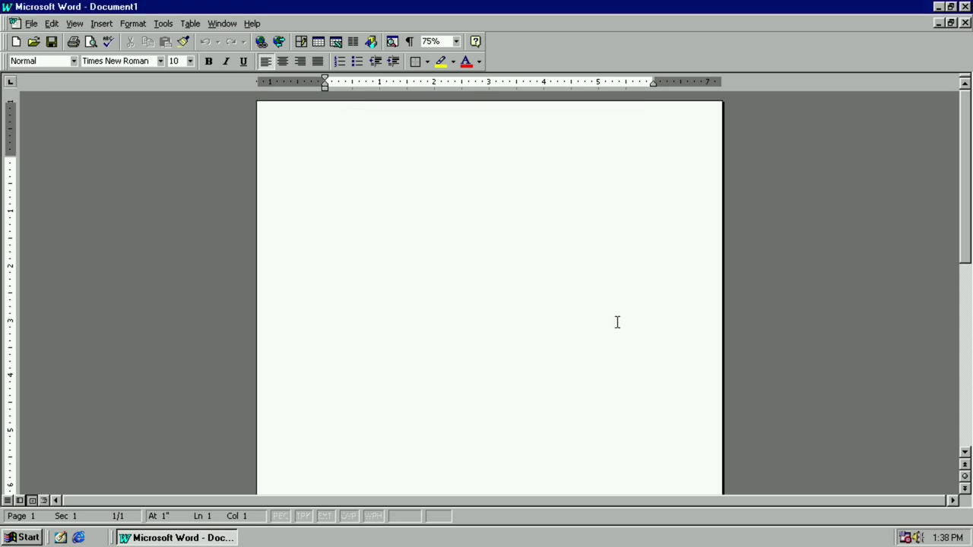
# Ask the Office Assistant "how to print" and view the "Print a document" help topic.
pyautogui.press('F1')
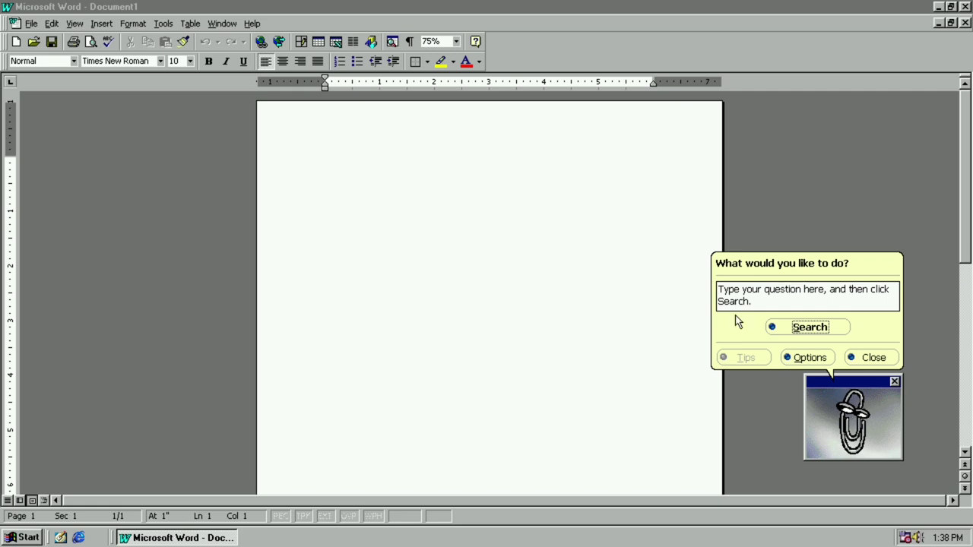
pyautogui.click(757, 300)
pyautogui.write('h')
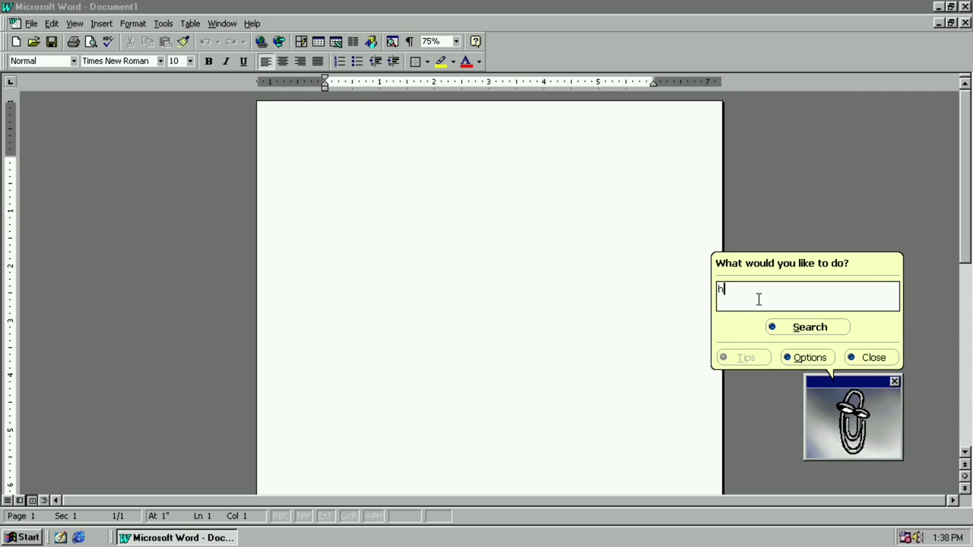
pyautogui.write('ow to print')
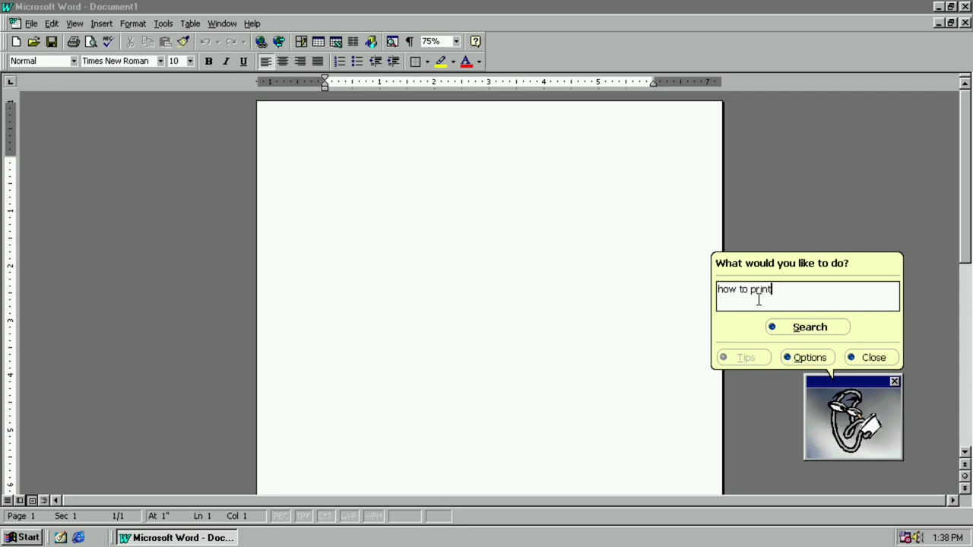
pyautogui.press('Return')
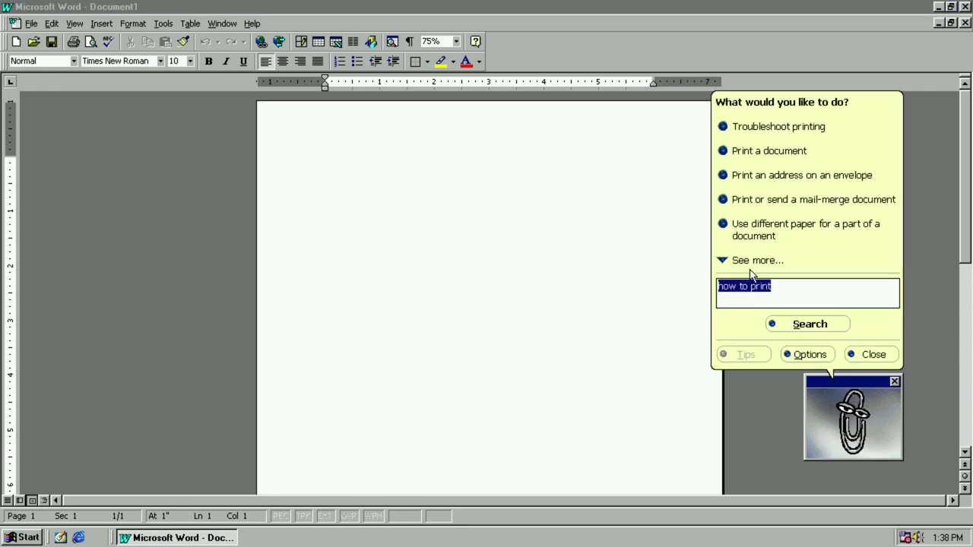
pyautogui.click(749, 151)
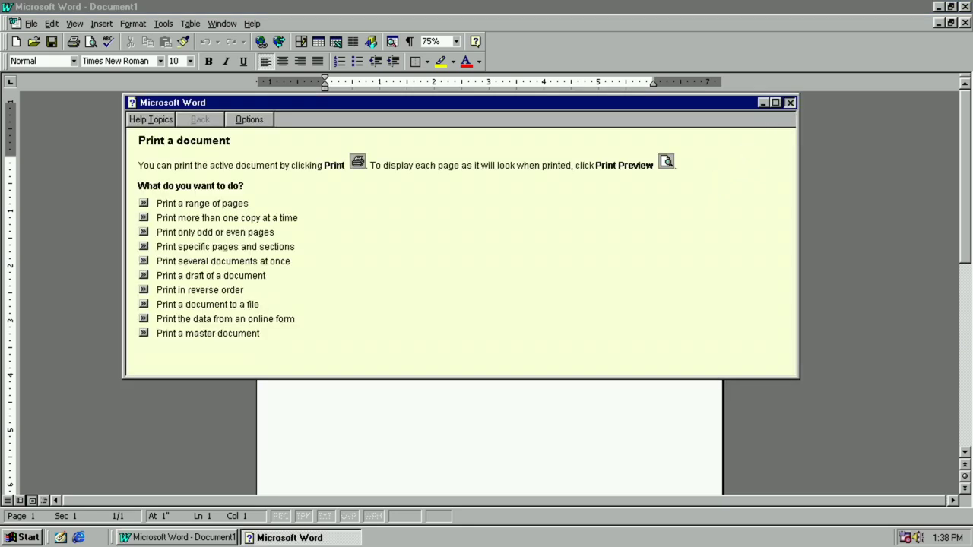
pyautogui.press('Escape')
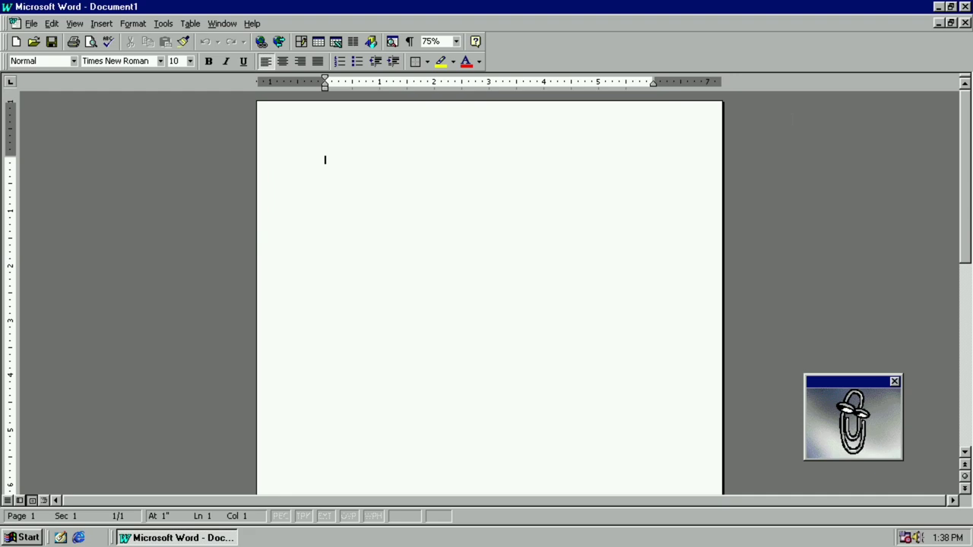
# Make the Office Assistant perform two animations.
pyautogui.rightClick(855, 422)
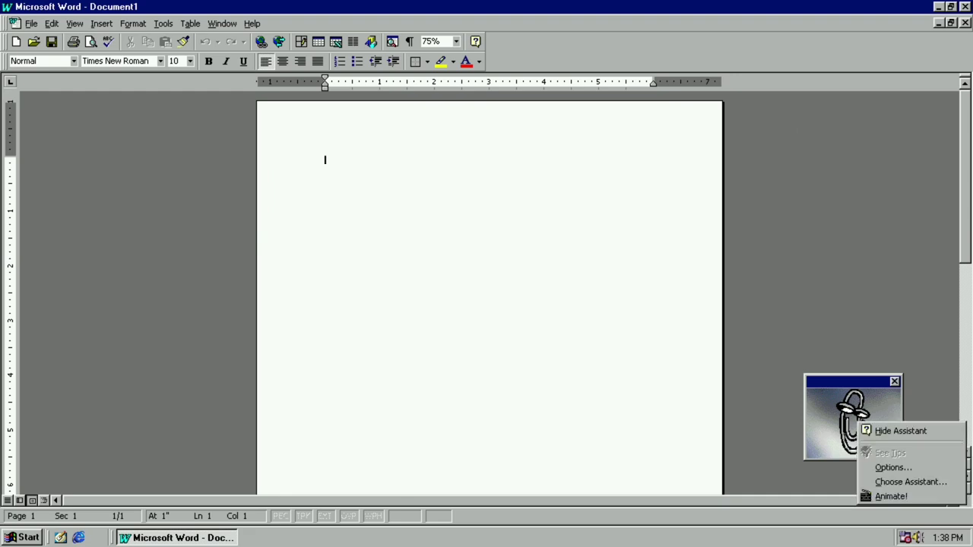
pyautogui.click(883, 496)
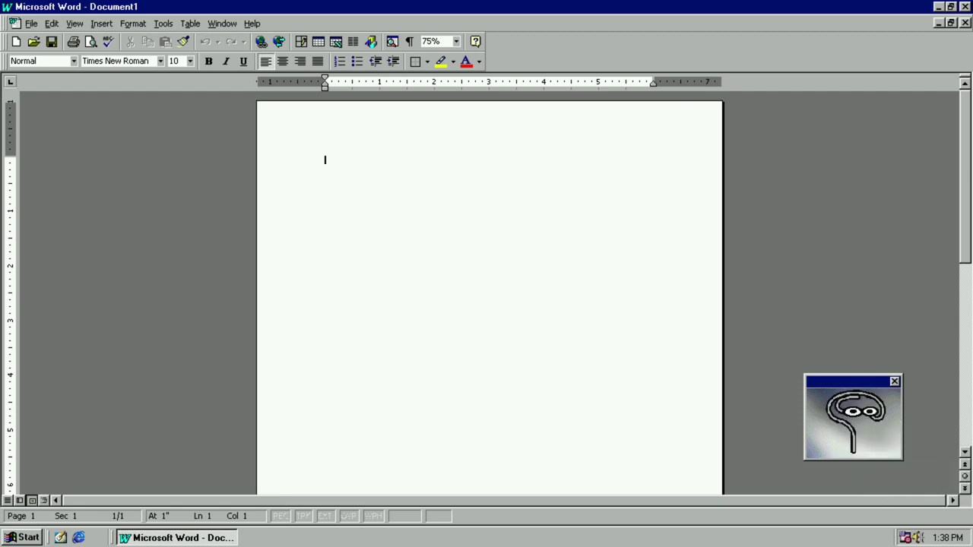
pyautogui.rightClick(883, 453)
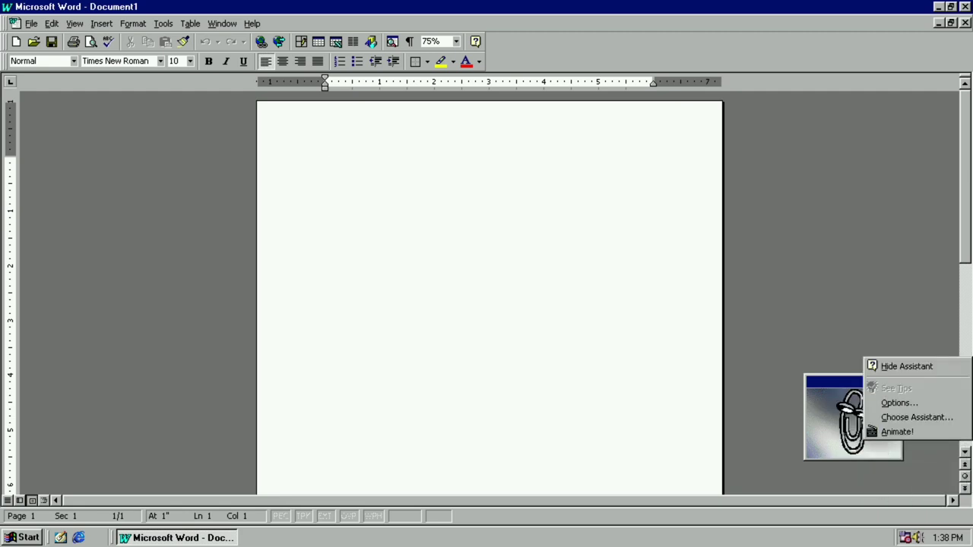
pyautogui.click(882, 430)
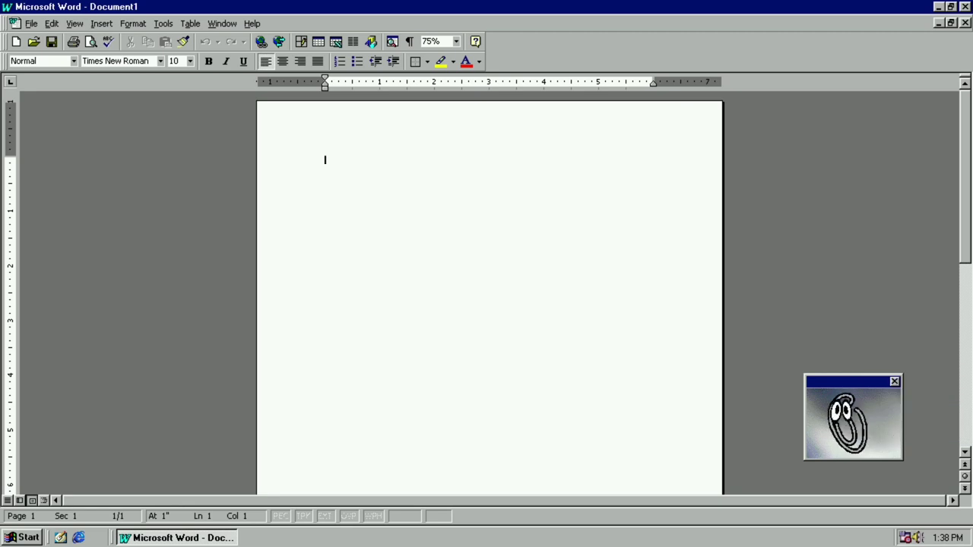
# Browse the Office Assistant gallery from Clippit through The Dot, The Genius, Hoverbot and the others to Power Pup.
pyautogui.rightClick(868, 425)
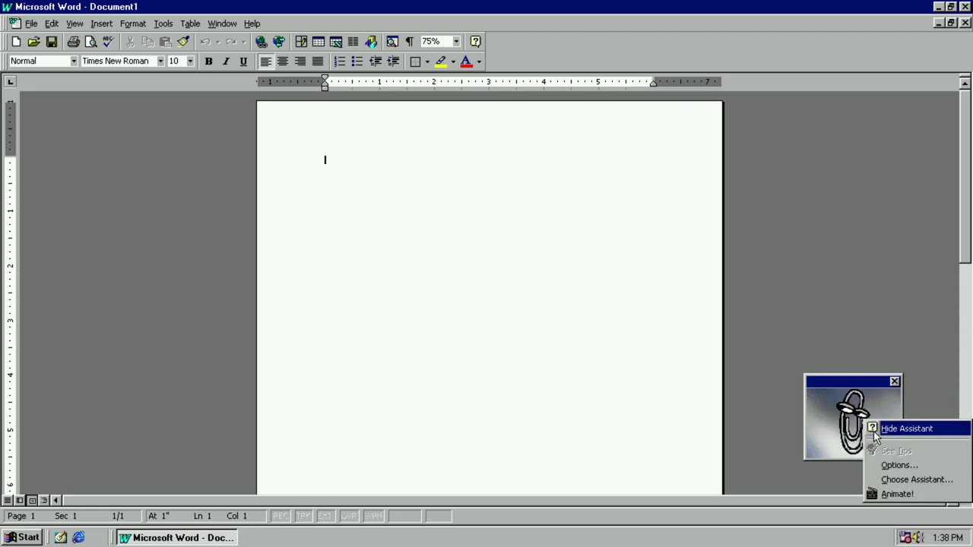
pyautogui.click(888, 479)
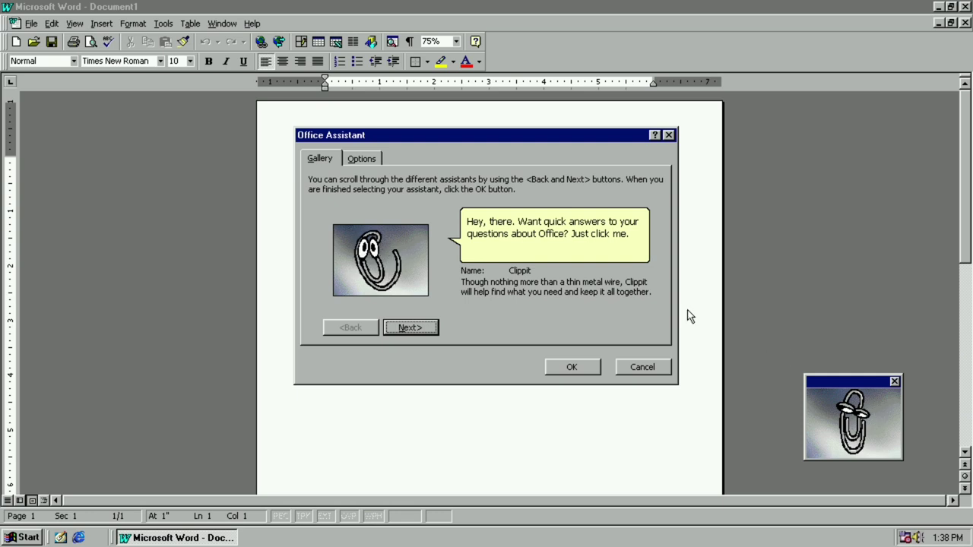
pyautogui.click(408, 328)
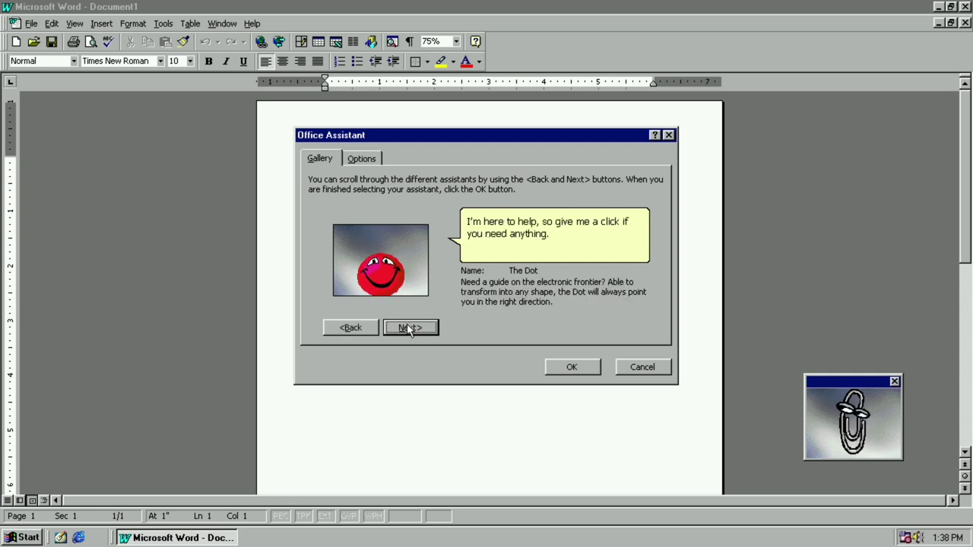
pyautogui.click(410, 328)
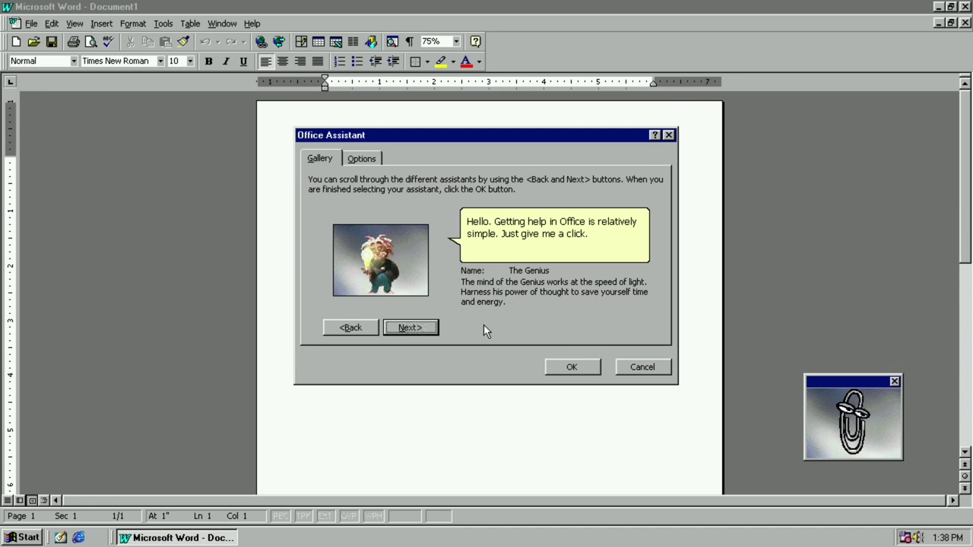
pyautogui.click(427, 326)
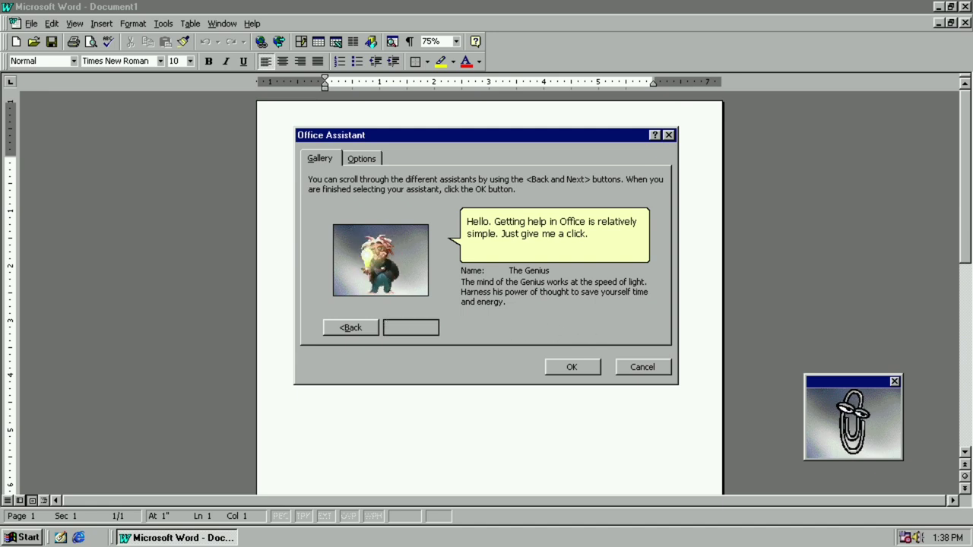
pyautogui.click(427, 326)
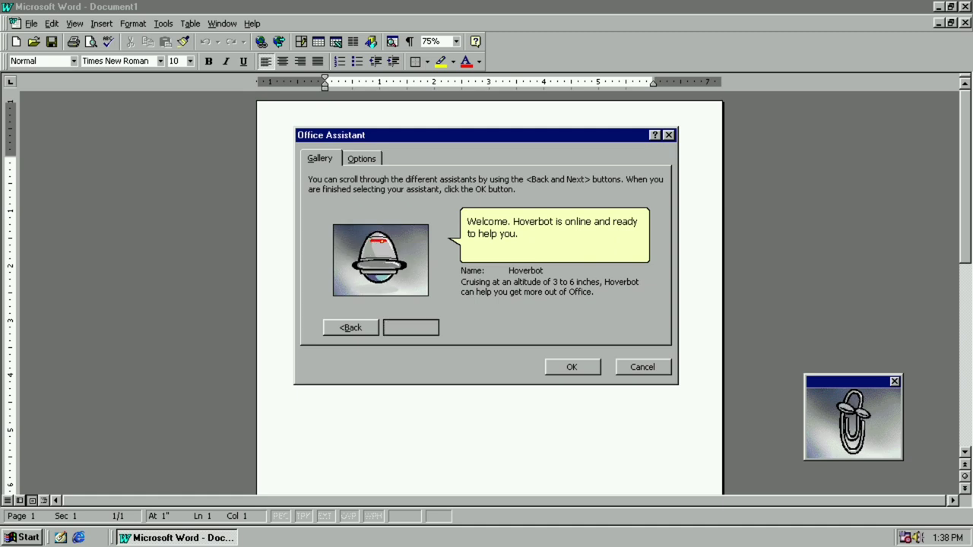
pyautogui.click(427, 326)
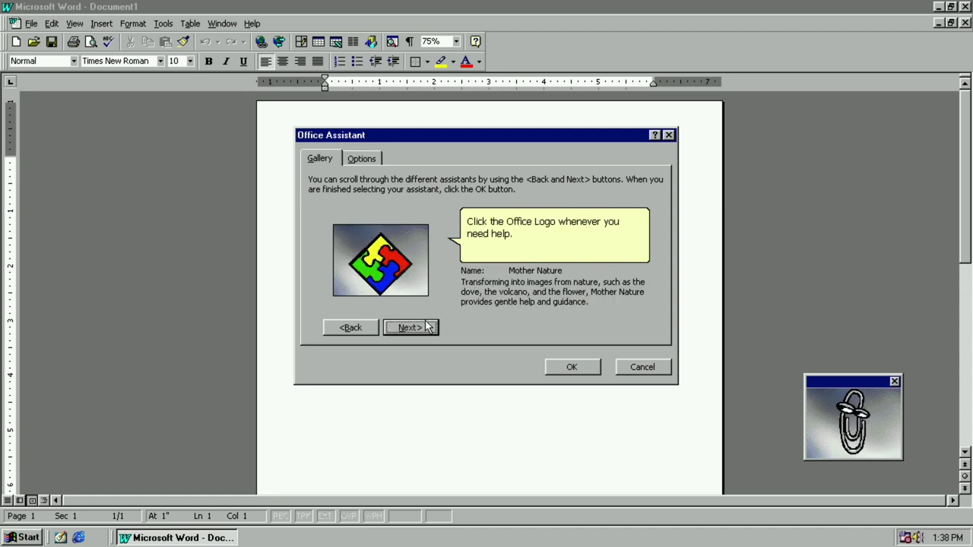
pyautogui.click(427, 326)
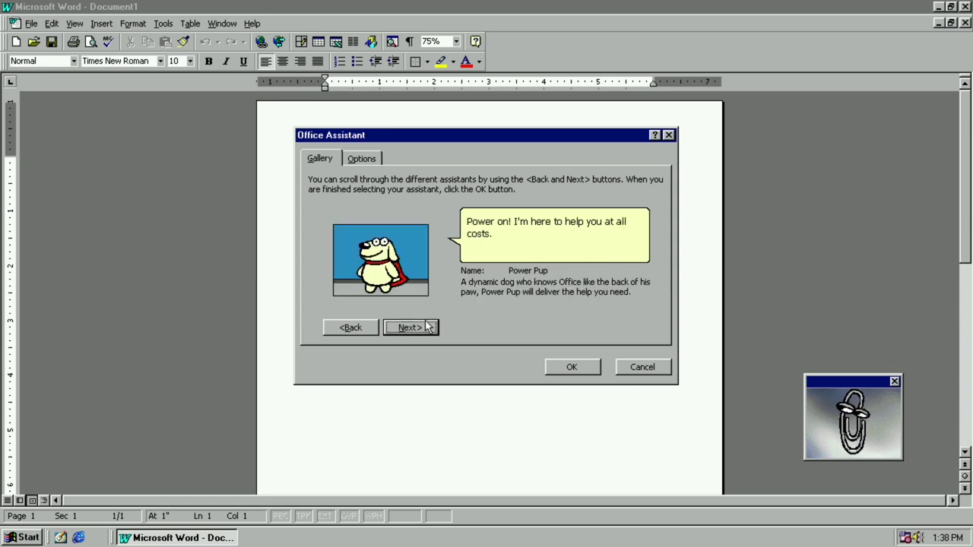
# Try to switch the Office Assistant to Power Pup, then cancel the change.
pyautogui.click(592, 370)
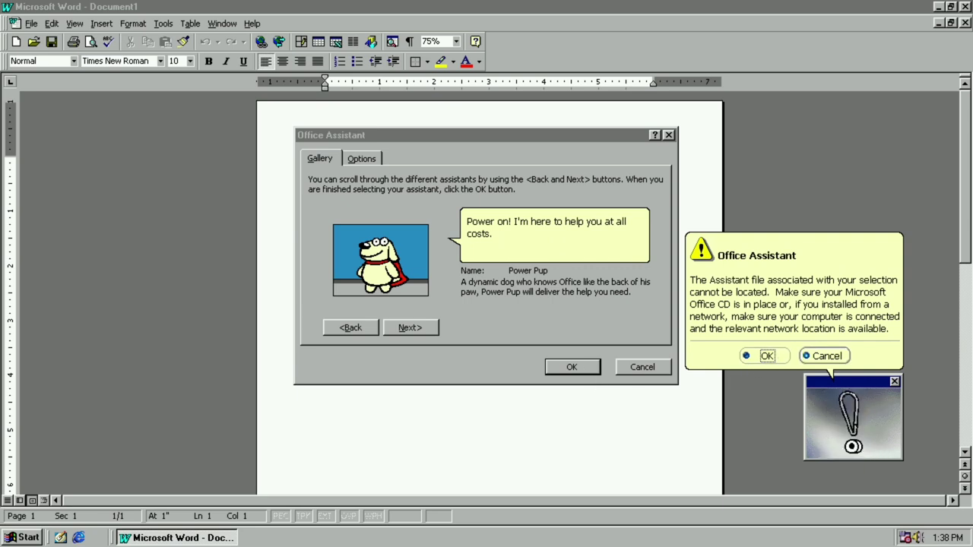
pyautogui.click(810, 360)
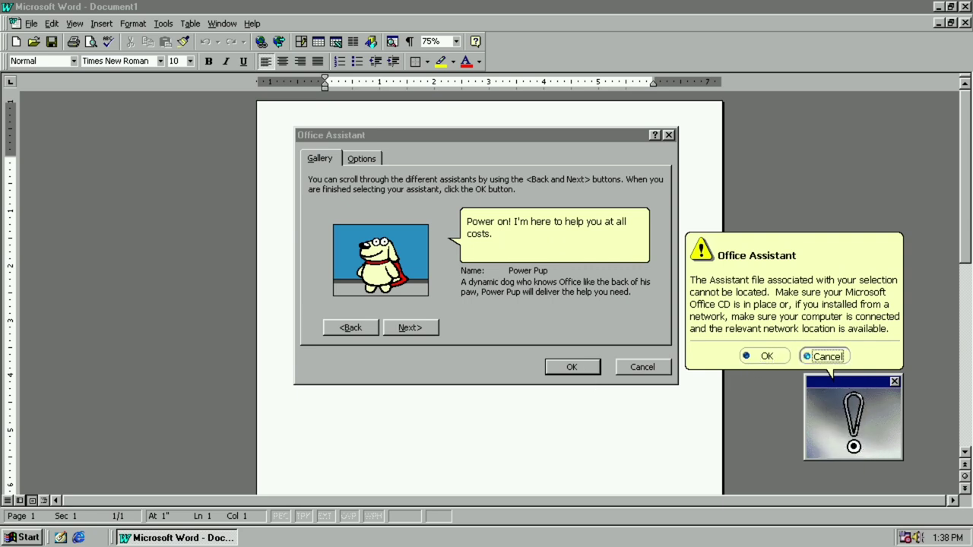
pyautogui.click(665, 370)
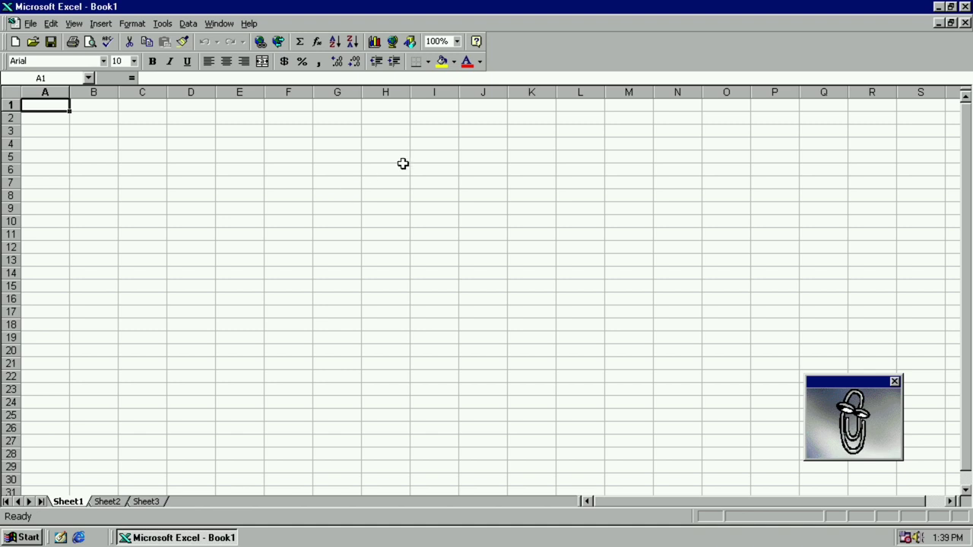
# Close Excel, then launch PowerPoint and start a new presentation from a template.
pyautogui.hotkey('alt', 'F4')
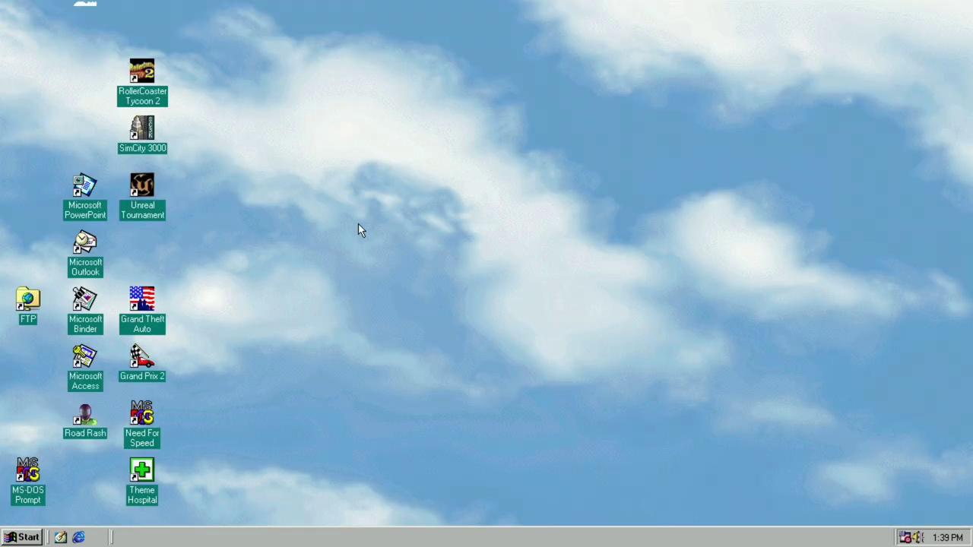
pyautogui.doubleClick(82, 206)
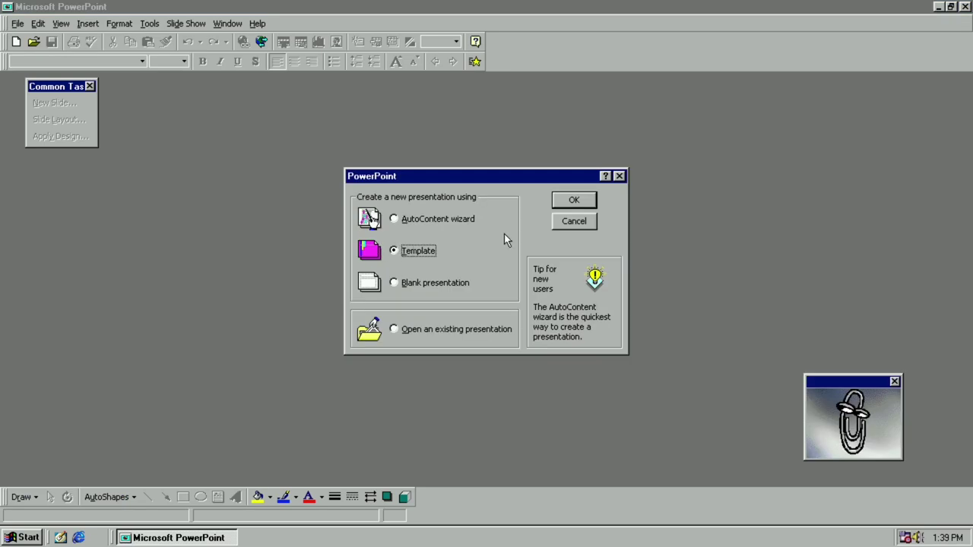
pyautogui.click(575, 202)
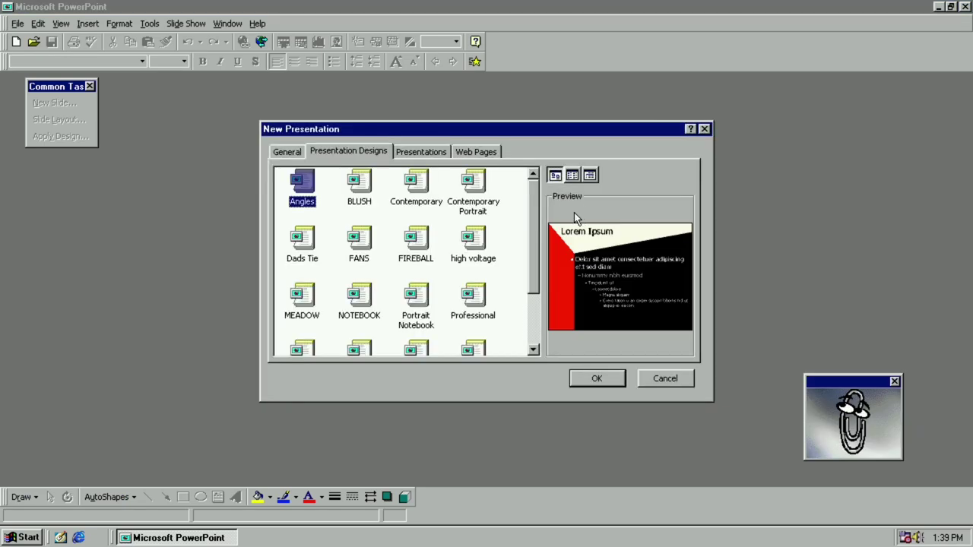
# Preview the BLUSH, FANS, FIREBALL and high voltage designs, then create the presentation with the Professional design.
pyautogui.click(368, 204)
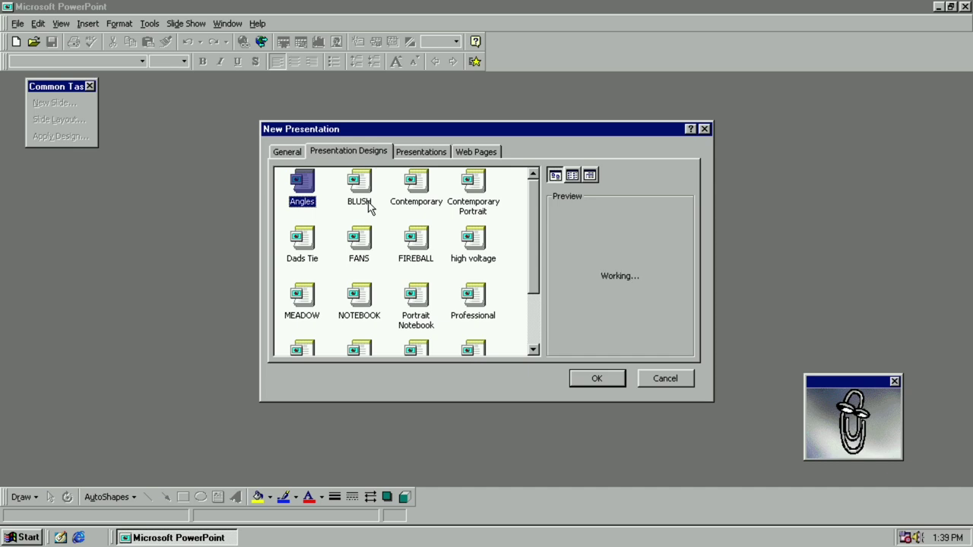
pyautogui.click(365, 237)
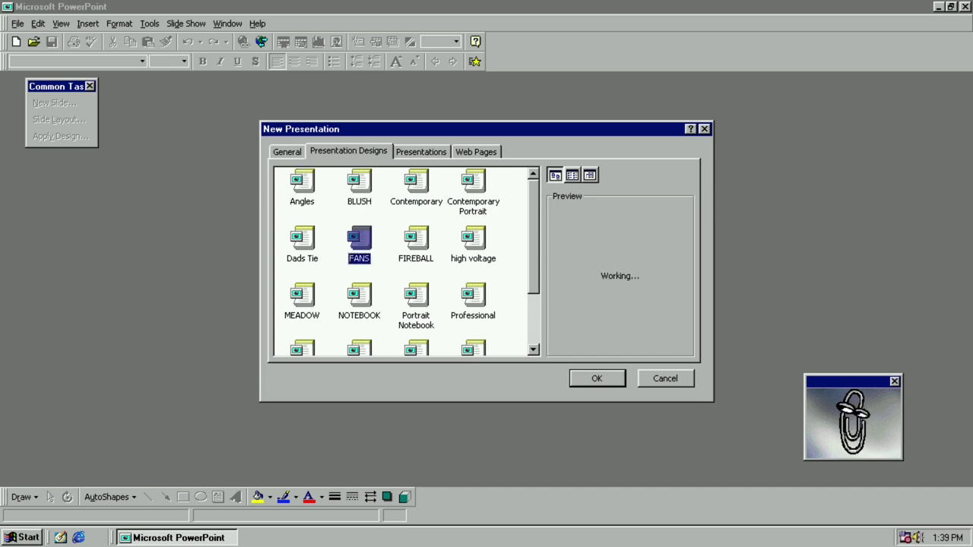
pyautogui.click(426, 248)
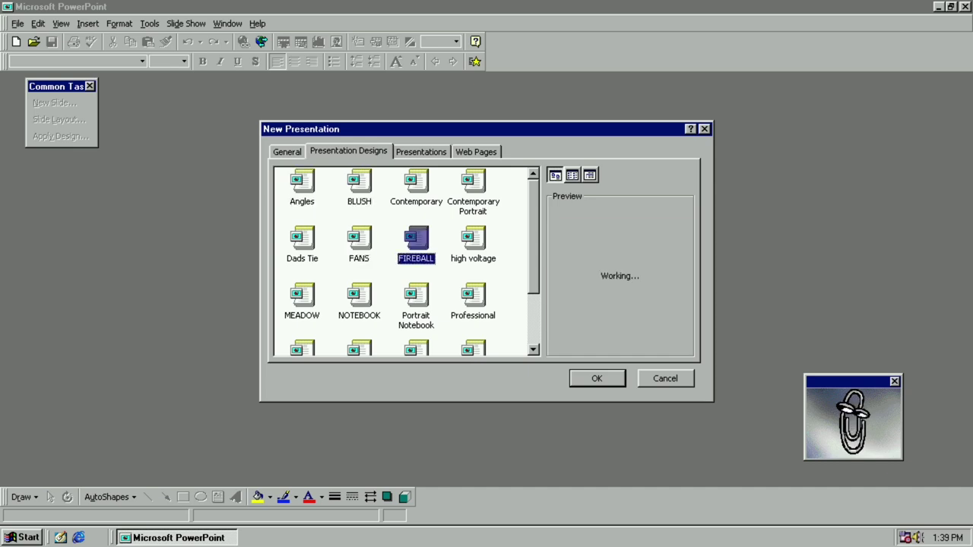
pyautogui.click(465, 249)
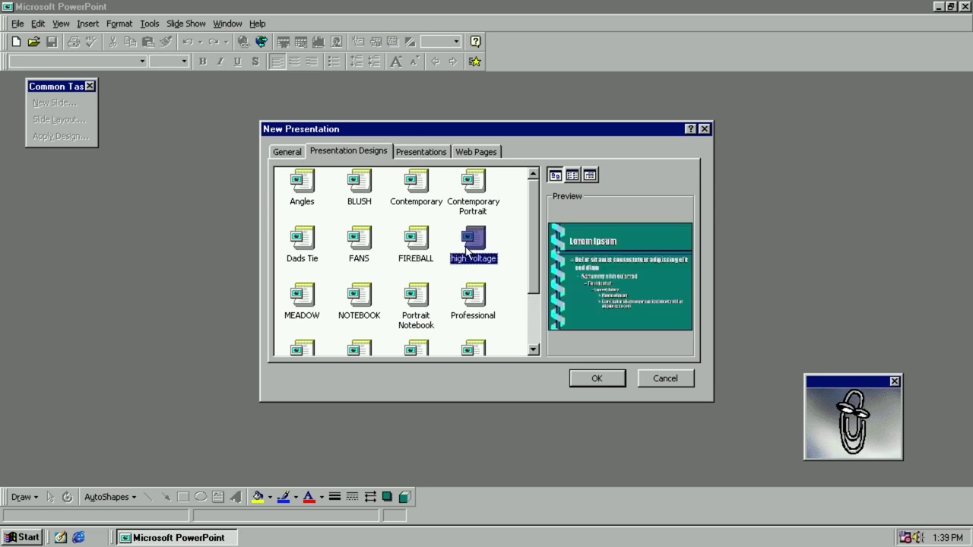
pyautogui.moveTo(533, 287); pyautogui.dragTo(521, 317)
pyautogui.click(488, 237)
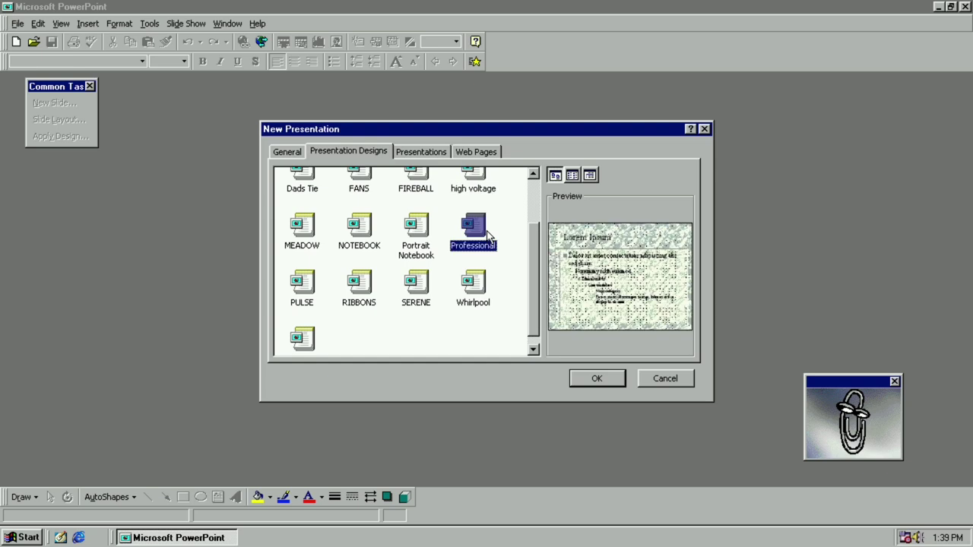
pyautogui.click(568, 376)
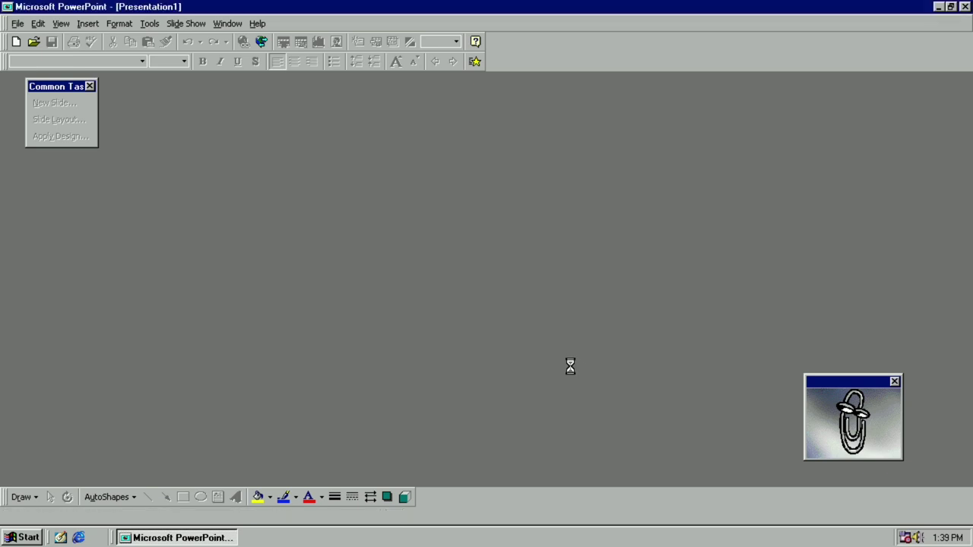
# Add a title slide with the title "Super nice presentation" and the sub-title "Presenter name".
pyautogui.click(608, 193)
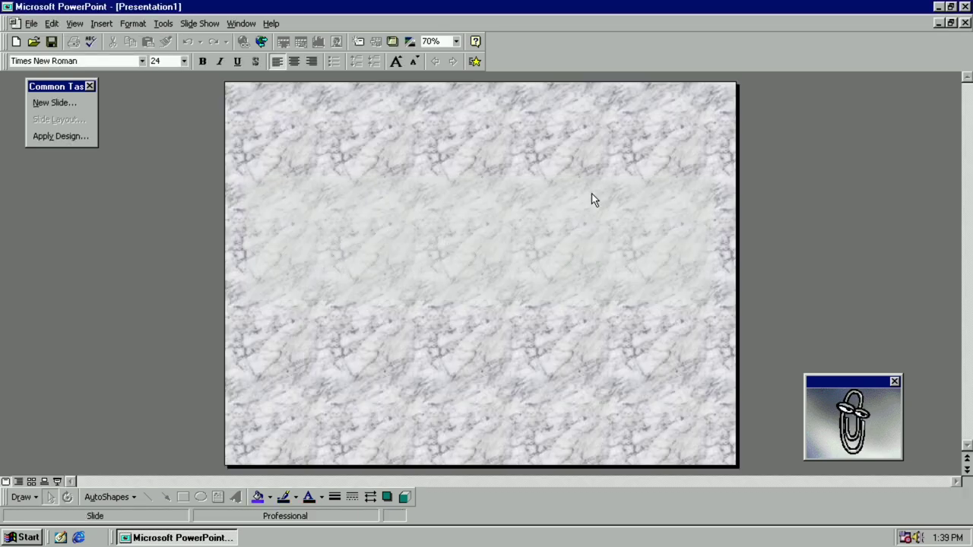
pyautogui.click(529, 226)
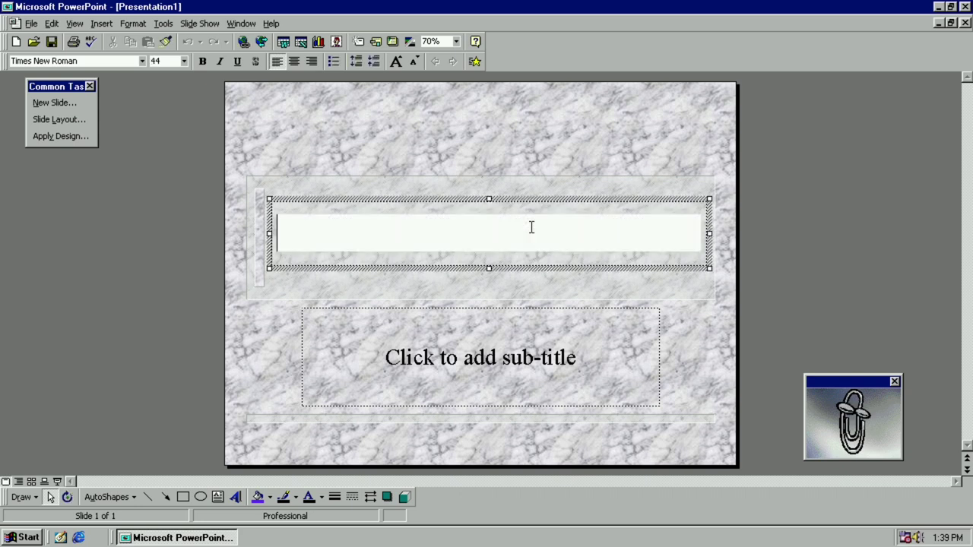
pyautogui.write('Super nice presentation')
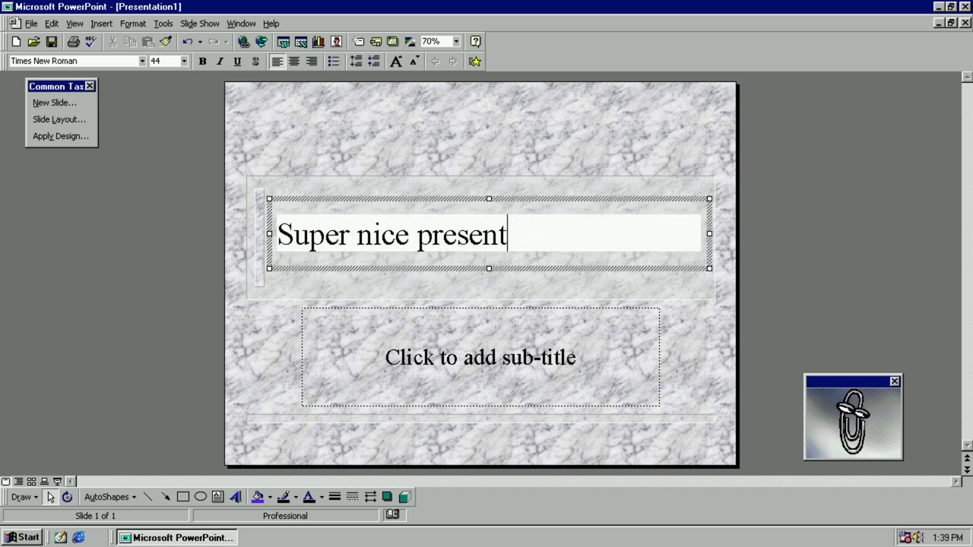
pyautogui.click(519, 366)
pyautogui.write('presenter name')
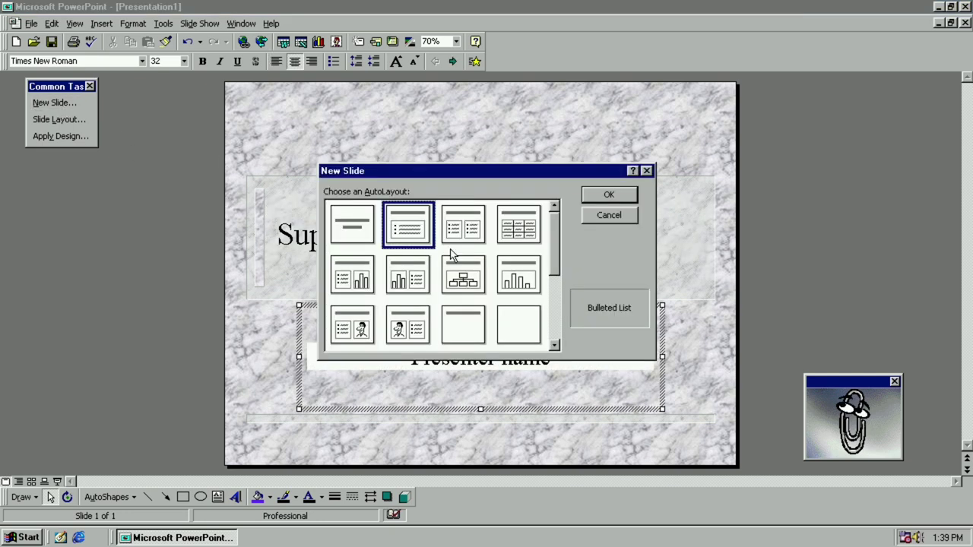
# Add a second slide with a bulleted text and chart layout, and enter the bullets "Point 1" and "point 2".
pyautogui.doubleClick(354, 275)
pyautogui.click(379, 271)
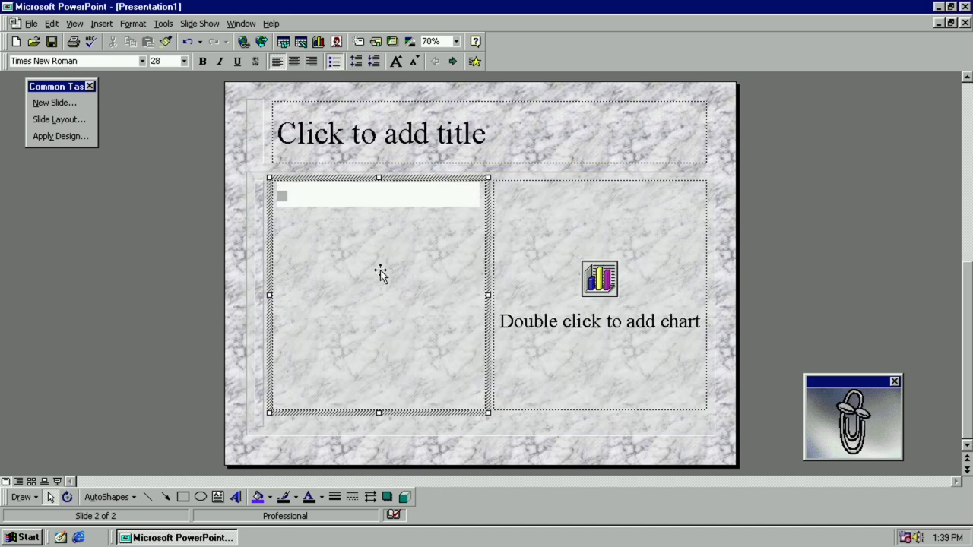
pyautogui.write('point 1')
pyautogui.press('Return')
pyautogui.write('point 2')
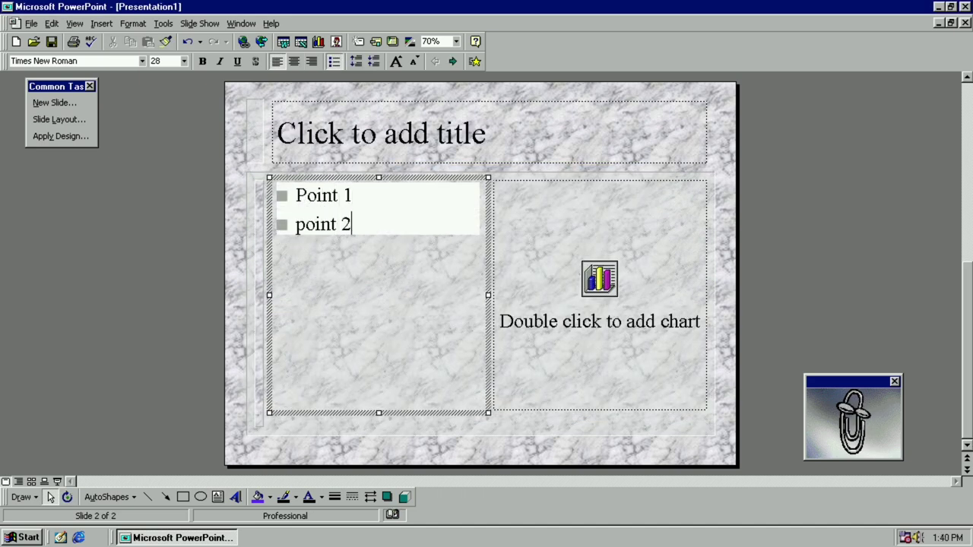
pyautogui.press('Return')
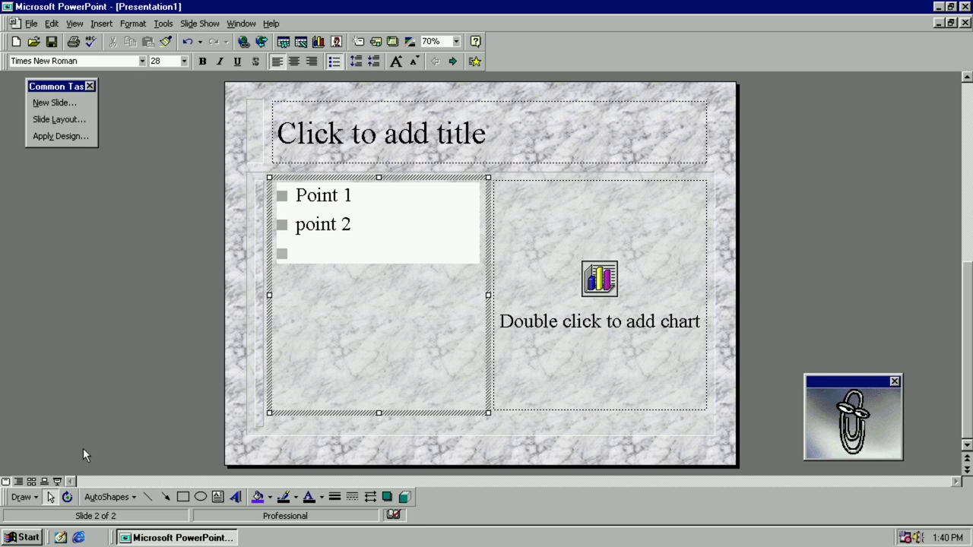
# Return to the first slide and close PowerPoint without saving the presentation.
pyautogui.press('pageup')
pyautogui.click(965, 6)
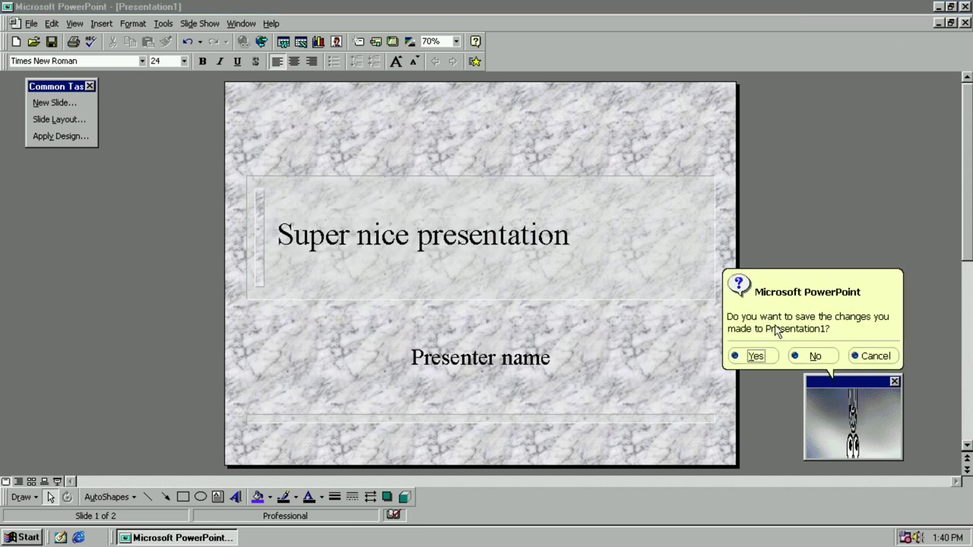
pyautogui.click(812, 356)
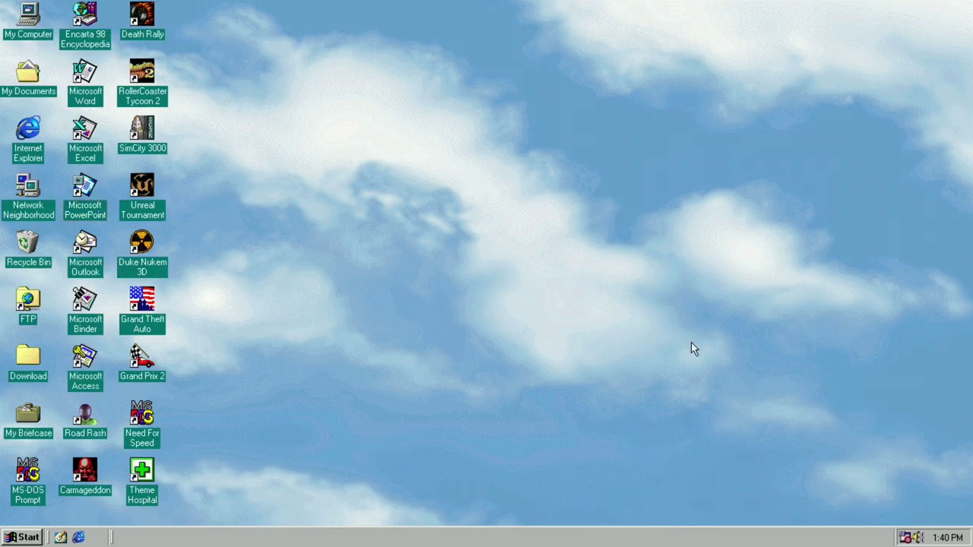
# Launch Microsoft Outlook maximized and view the "Welcome to Microsoft Outlook!" message in an enlarged window.
pyautogui.doubleClick(84, 269)
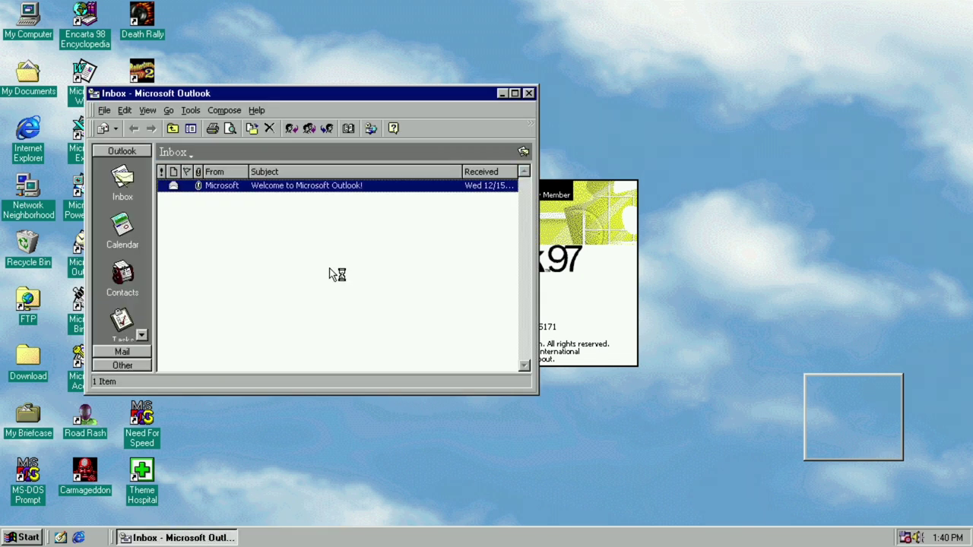
pyautogui.doubleClick(319, 97)
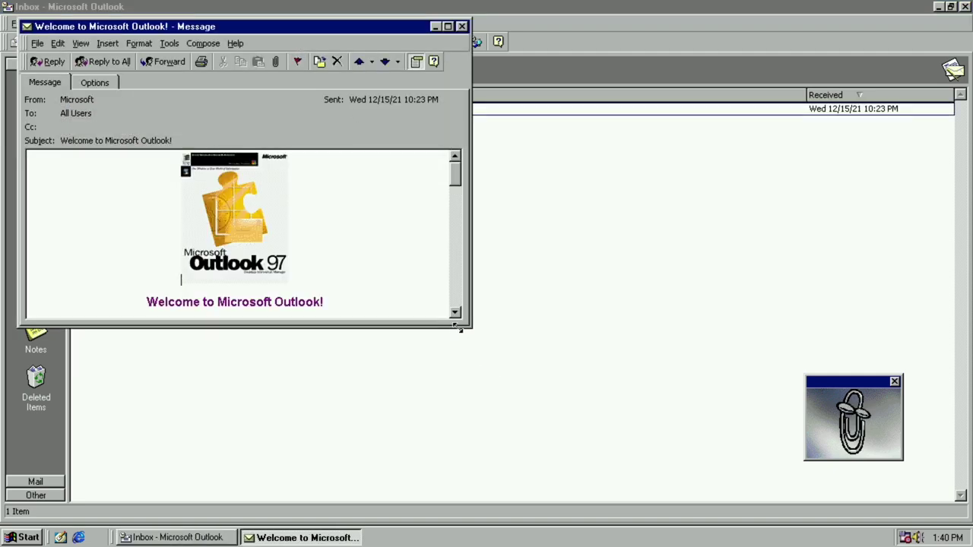
pyautogui.moveTo(466, 329); pyautogui.dragTo(648, 499)
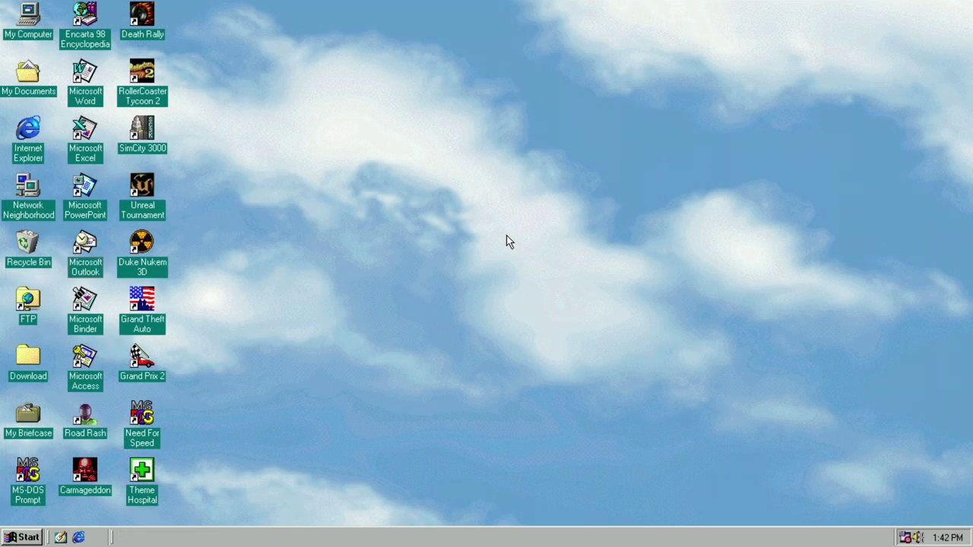
# Launch Encarta 98 Encyclopedia, open the encyclopedia articles and move the Pinpointer window away from the article outline.
pyautogui.doubleClick(97, 39)
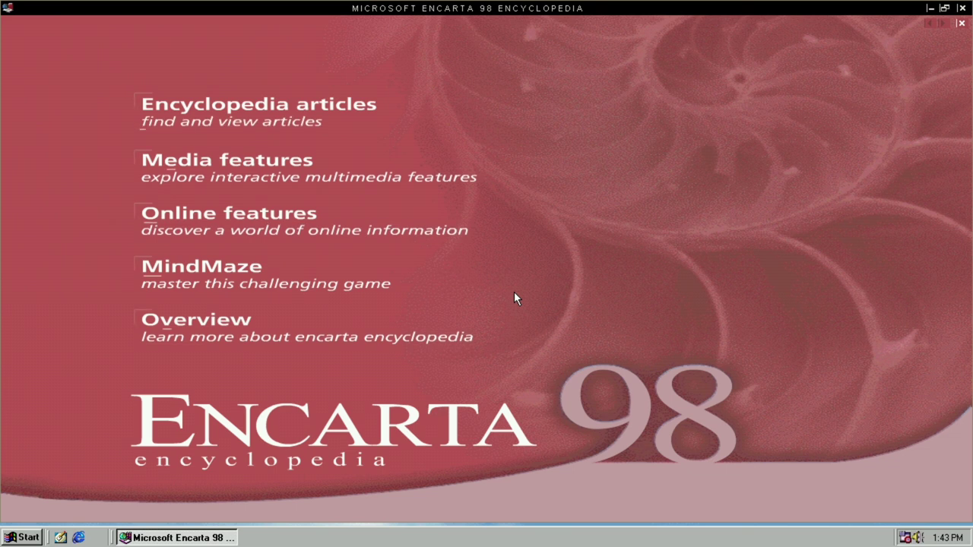
pyautogui.click(251, 124)
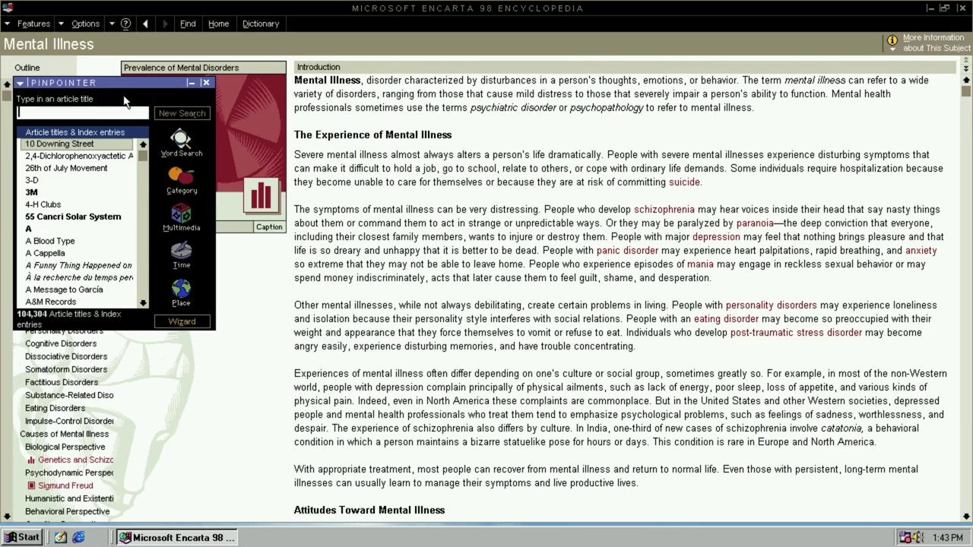
pyautogui.moveTo(111, 82); pyautogui.dragTo(389, 151)
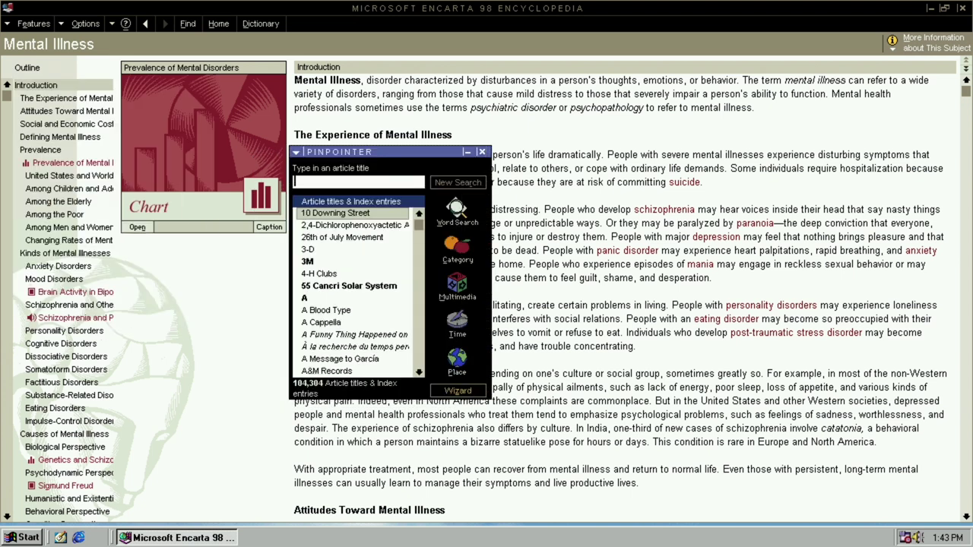
# View the Prevalence of Mental Disorders chart in an enlarged window and close it again.
pyautogui.click(295, 152)
pyautogui.click(213, 148)
pyautogui.click(195, 167)
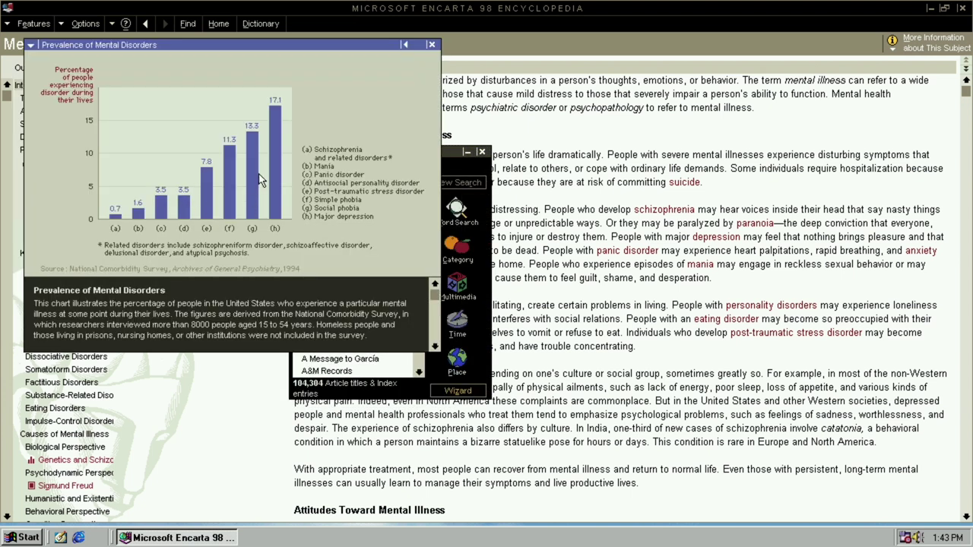
pyautogui.click(432, 45)
# Search the article titles in Pinpointer for "microsoft" and open the Microsoft Corporation article.
pyautogui.click(385, 180)
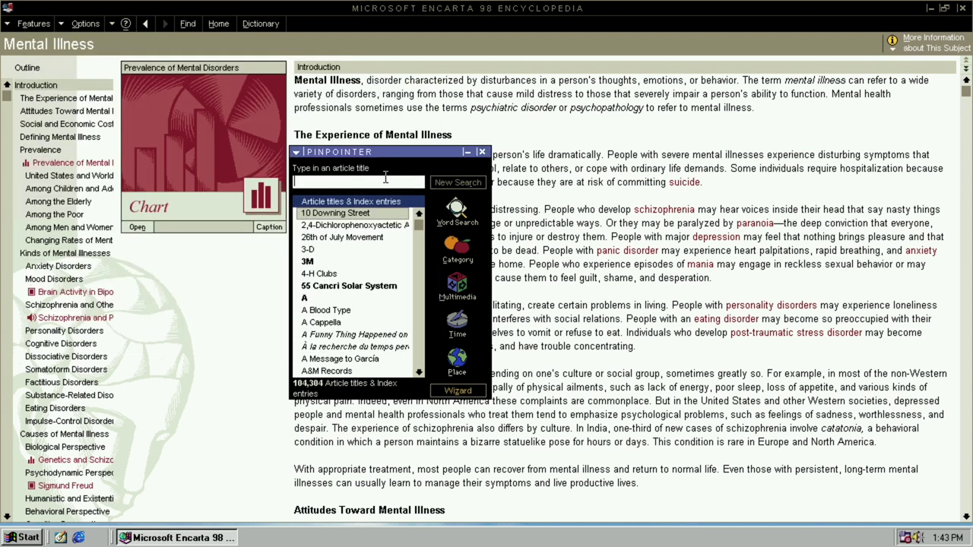
pyautogui.write('microsoft')
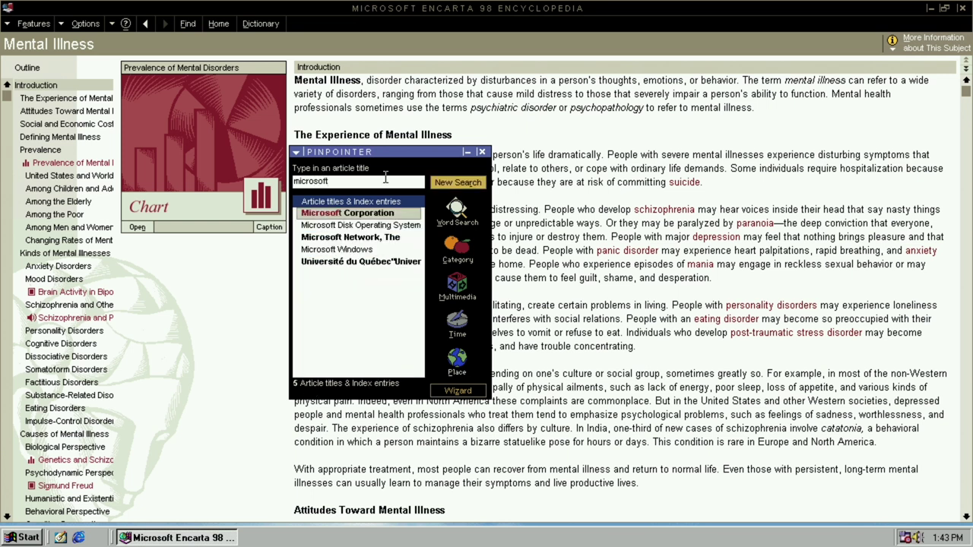
pyautogui.click(341, 212)
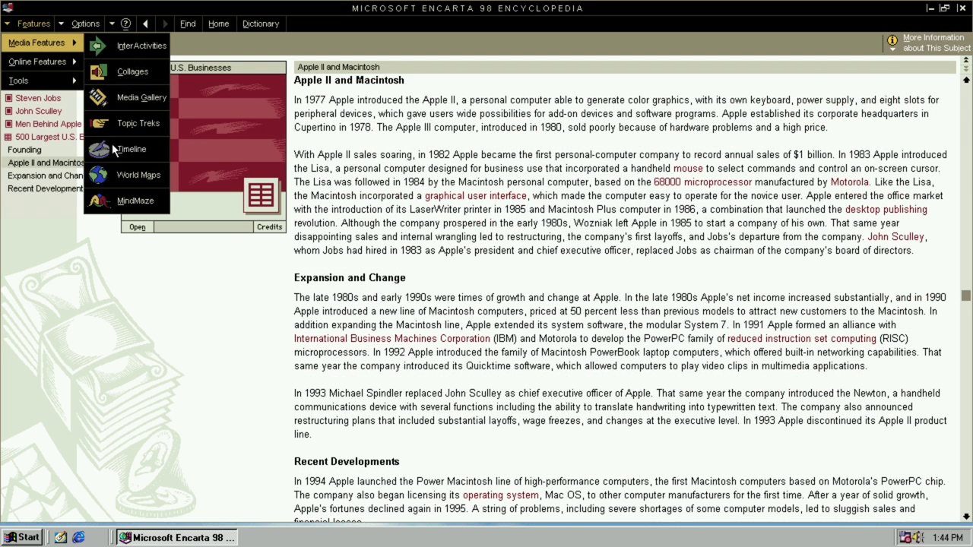
# Show the Dogs event on the Timeline, follow its link to the "Dog, Domestic" article and play the Domestic Dogs media.
pyautogui.click(112, 143)
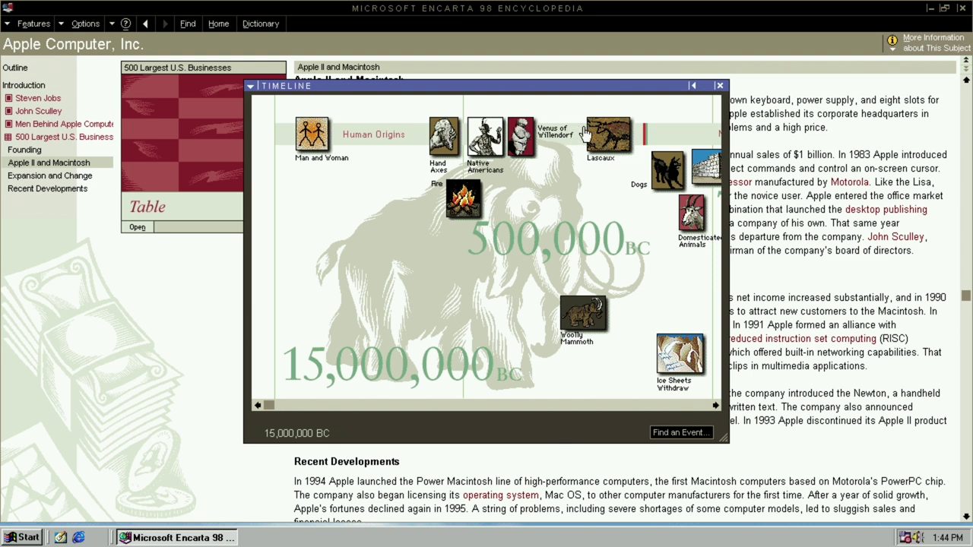
pyautogui.click(665, 173)
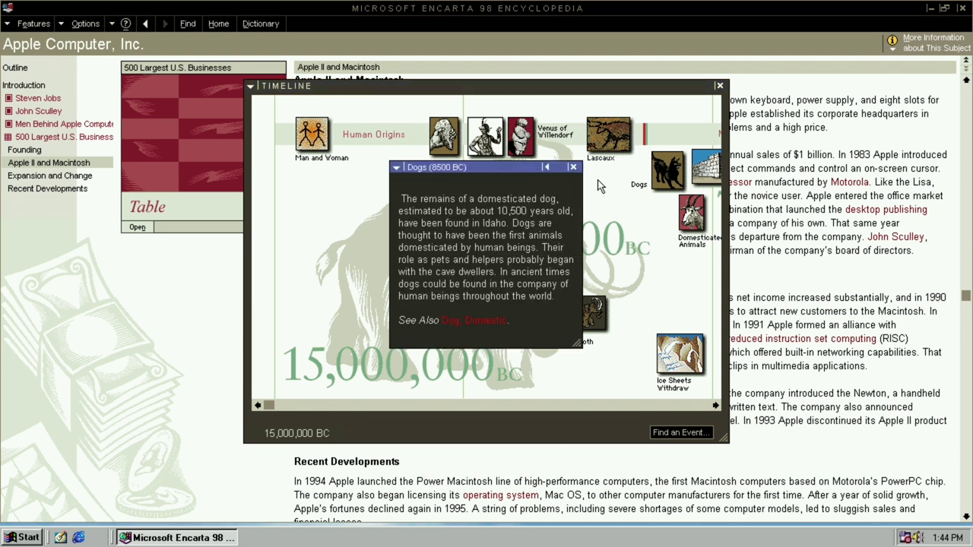
pyautogui.click(454, 323)
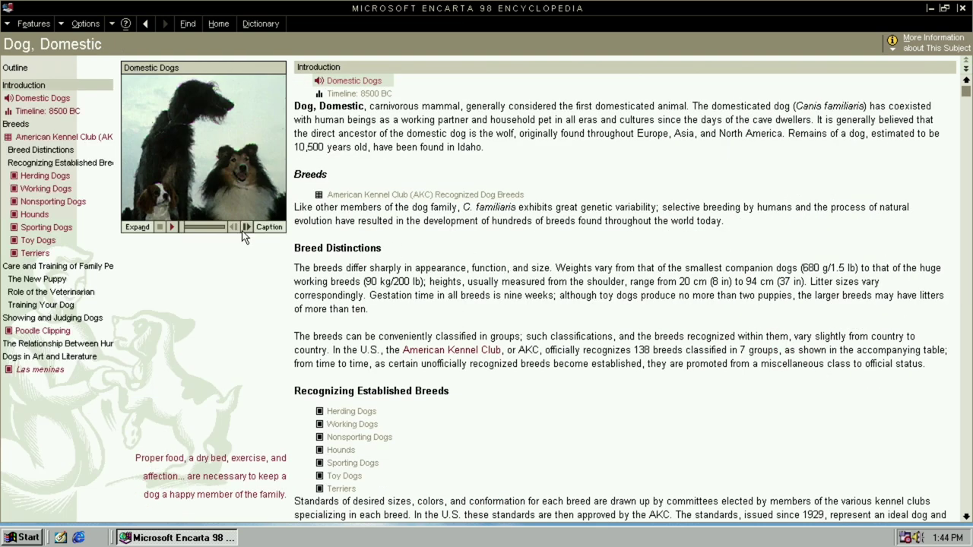
pyautogui.click(171, 227)
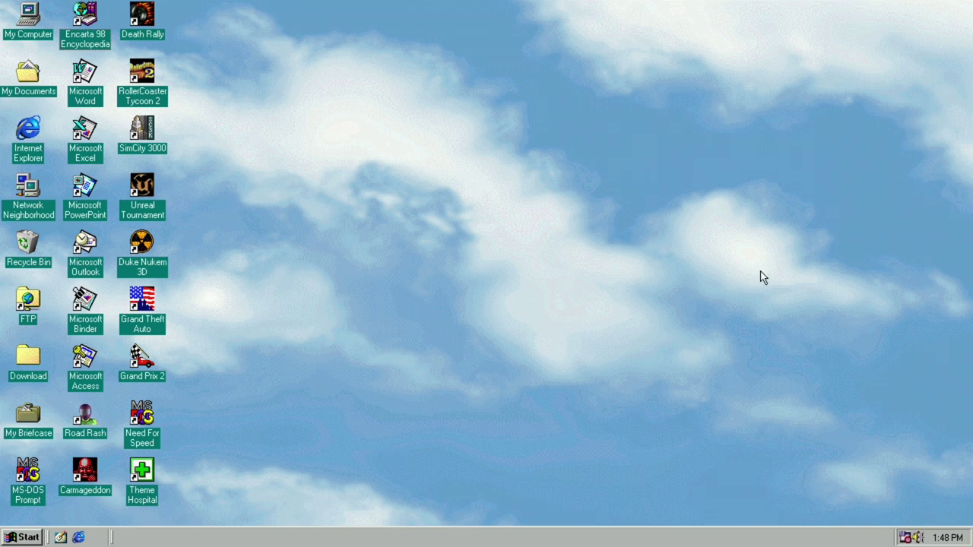
# Launch Duke Nukem 3D and start a new game with the L.A. Meltdown episode and the Let's Rock skill.
pyautogui.doubleClick(142, 243)
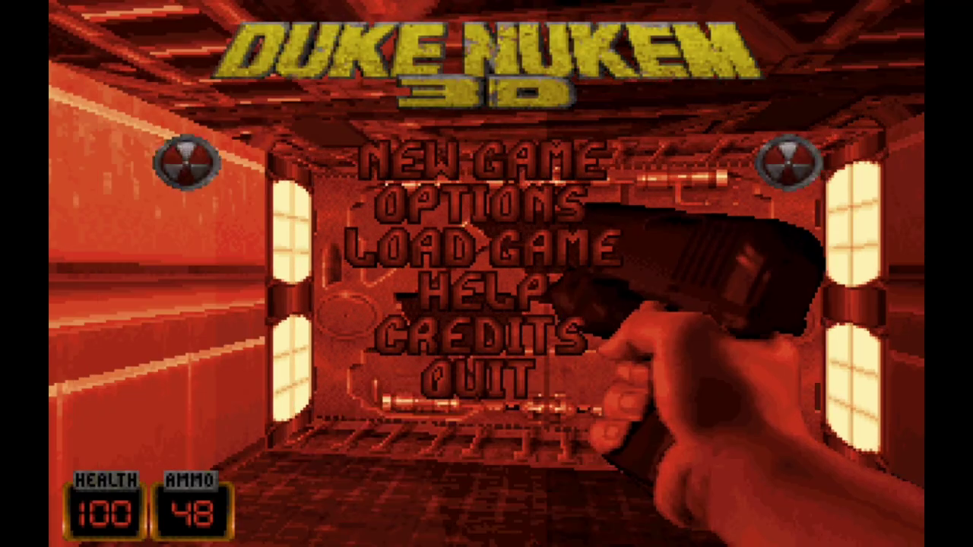
pyautogui.press('Return')
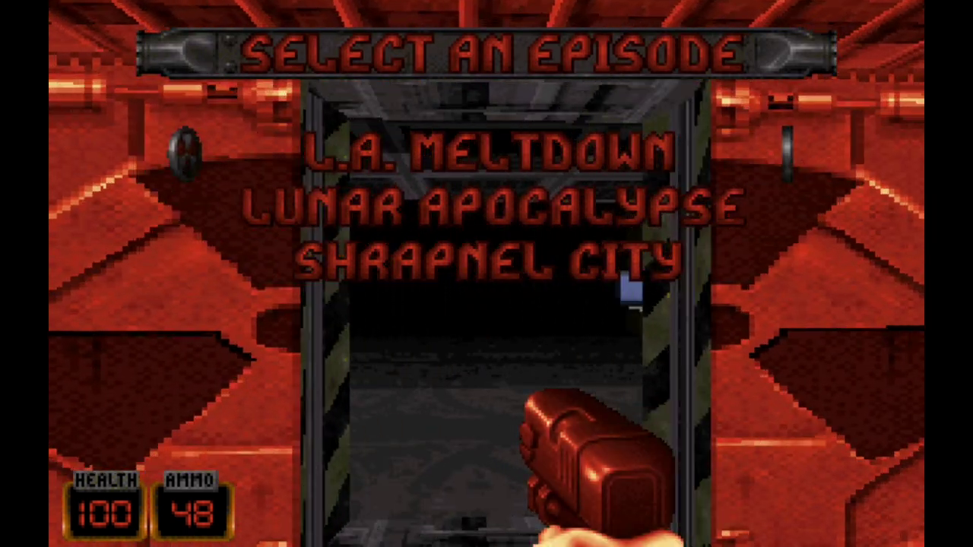
pyautogui.press('Return')
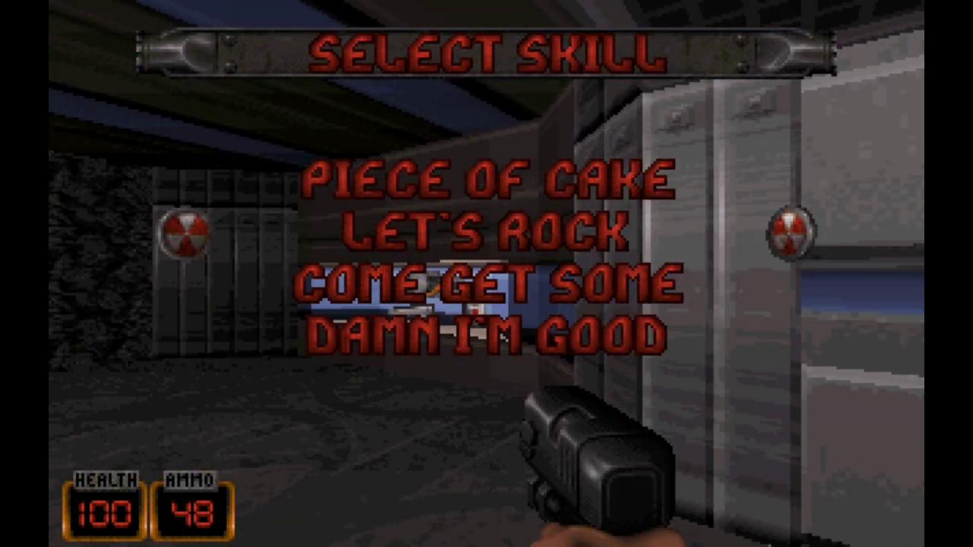
pyautogui.press('Return')
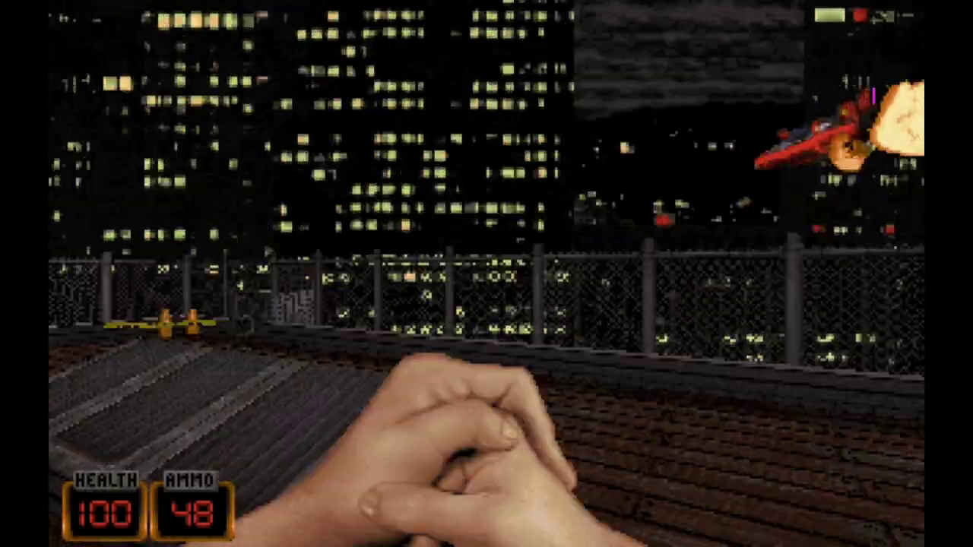
# Shoot the orange canisters at the end of the rooftop and go through the vent down to the street.
pyautogui.press('Right')
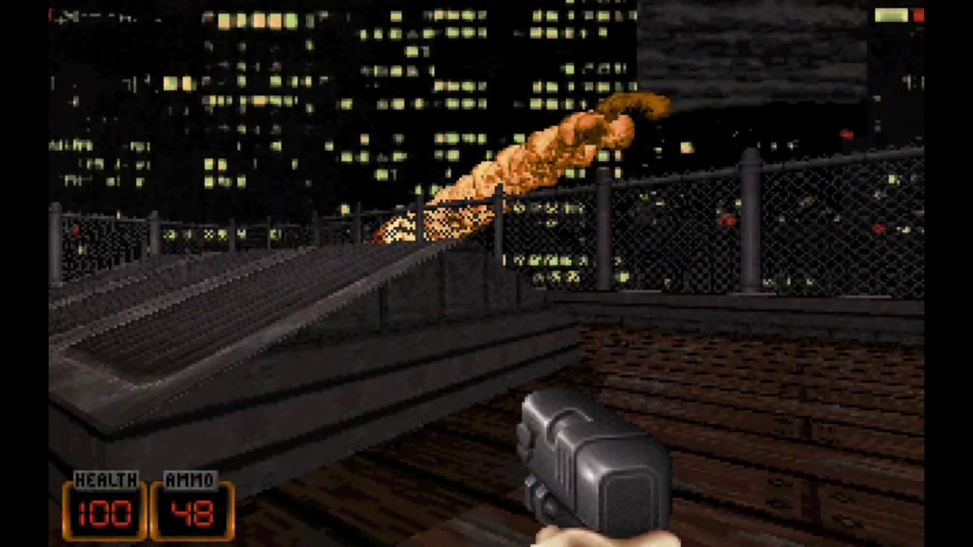
pyautogui.press('Left')
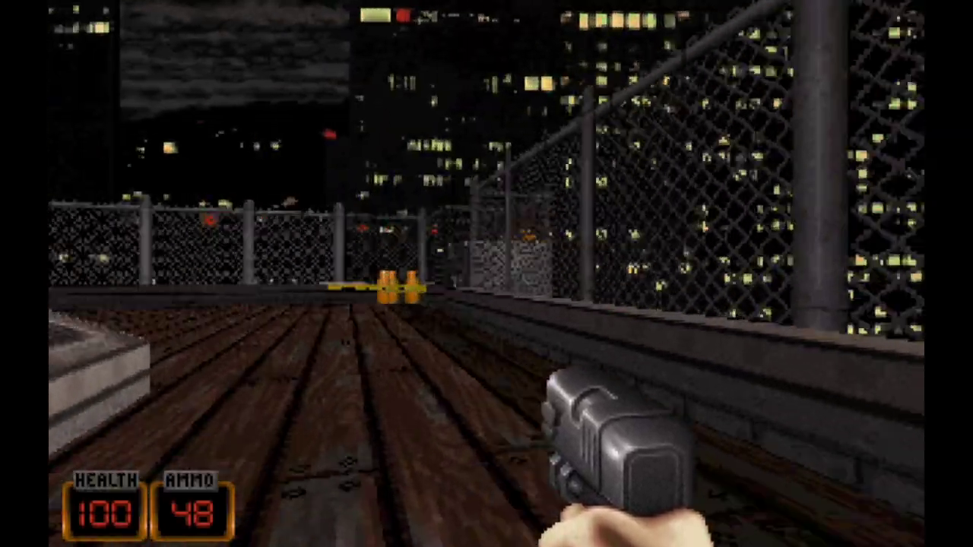
pyautogui.press('ctrl')
pyautogui.press('ctrl')
pyautogui.press('Up')
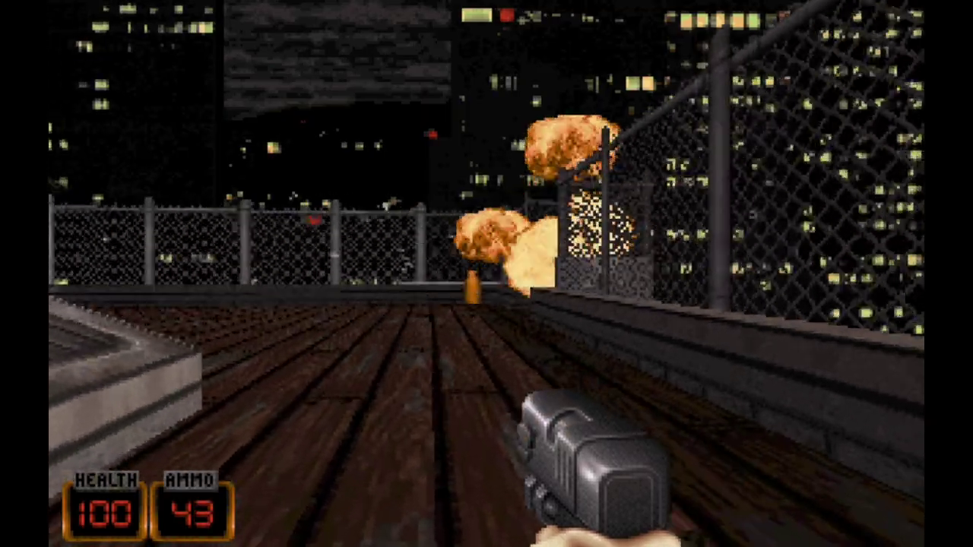
pyautogui.press('Right')
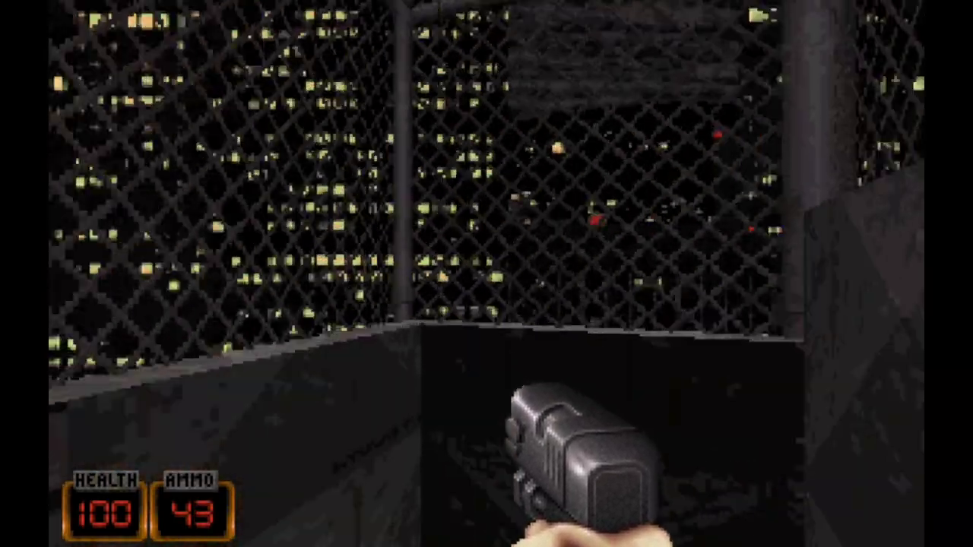
pyautogui.press('Up')
pyautogui.press('Up')
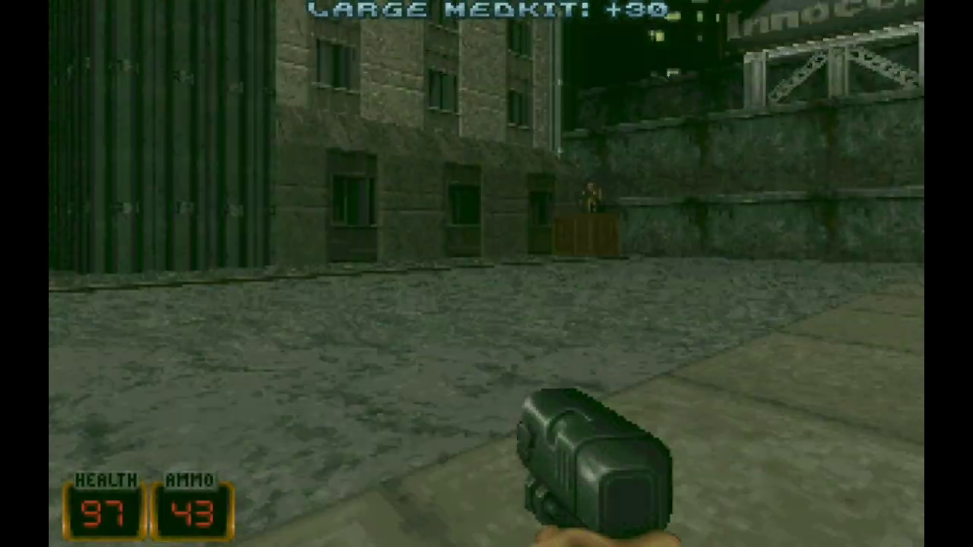
# Shoot the enemy on the wooden crate across the street and collect the pistol ammo there.
pyautogui.press('ctrl')
pyautogui.press('Up')
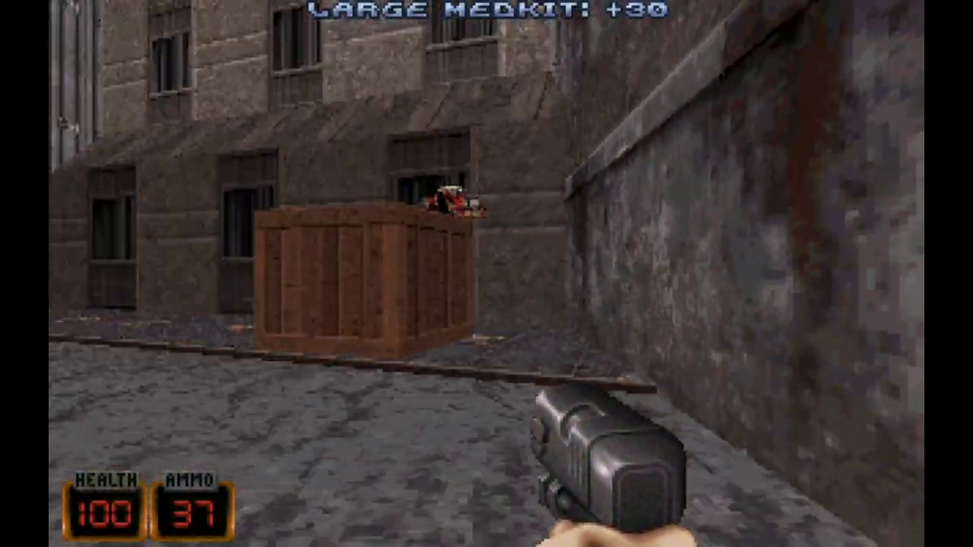
pyautogui.press('Right')
pyautogui.press('Up')
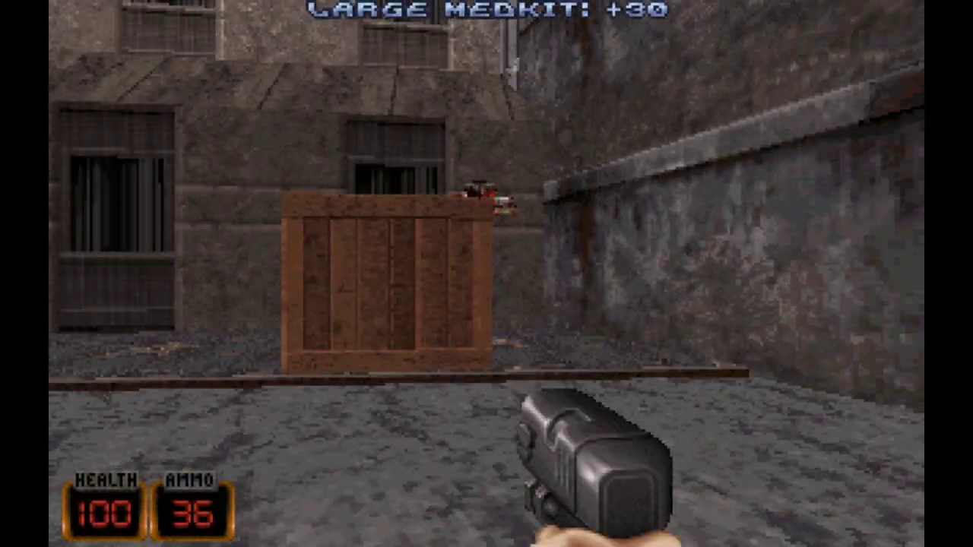
pyautogui.press('Up')
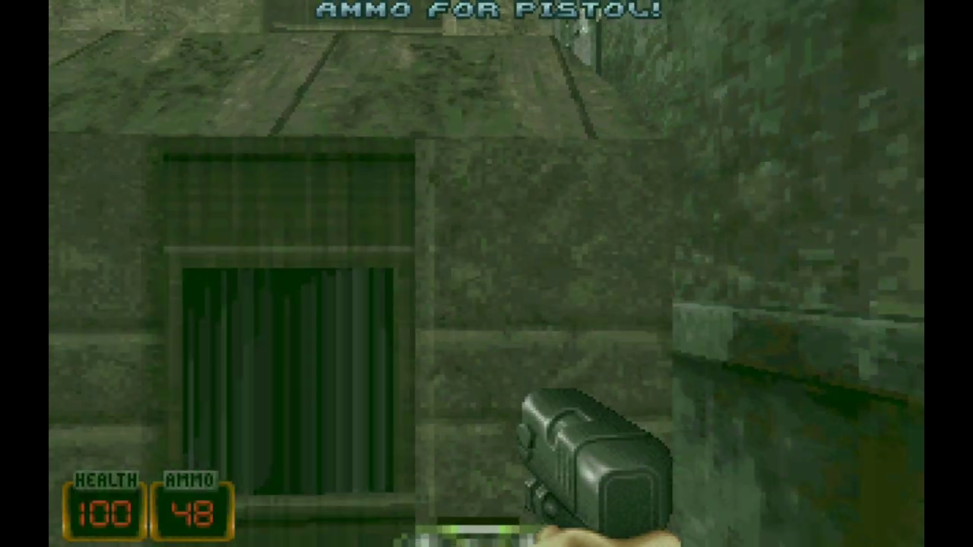
# Get onto the secret ledge beside the billboard and pick up the RPG.
pyautogui.press('Right')
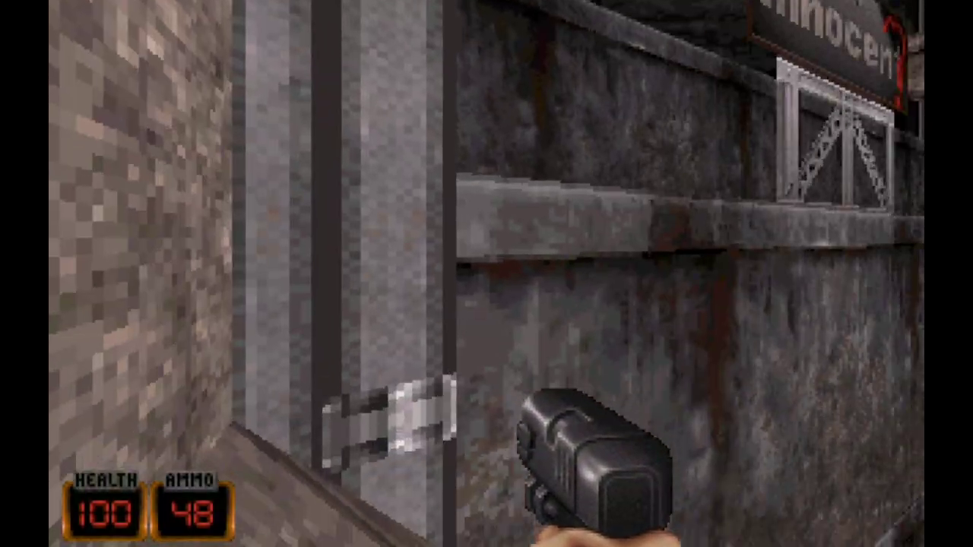
pyautogui.press('Left')
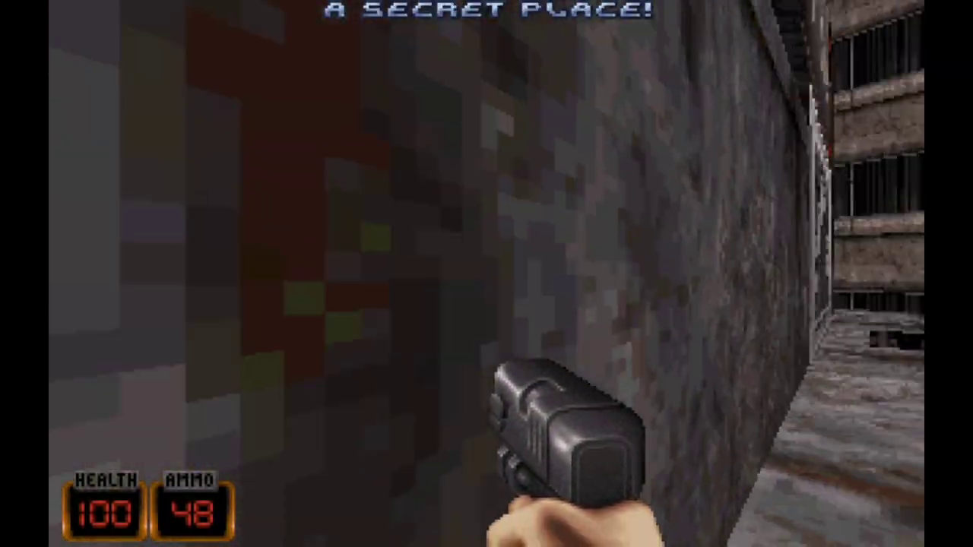
pyautogui.press('Up')
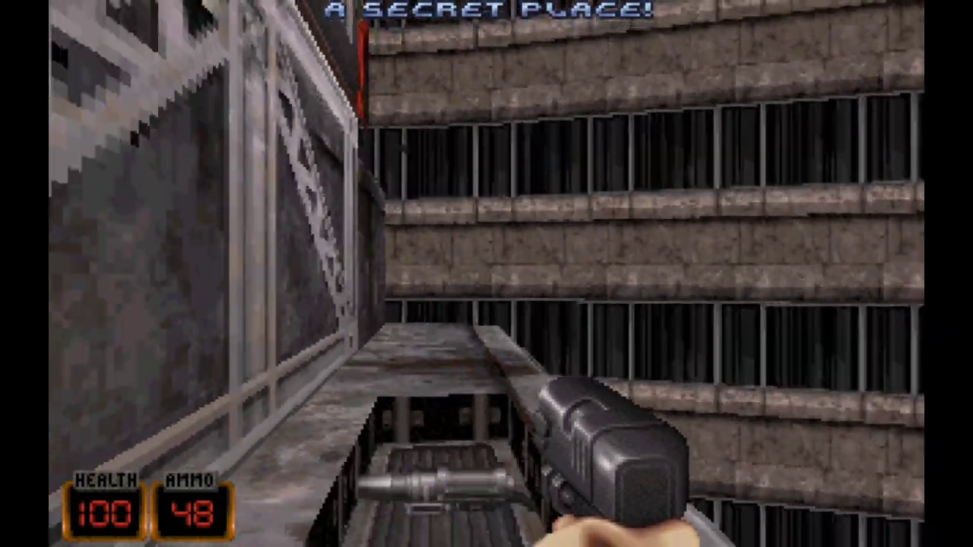
pyautogui.press('Up')
pyautogui.press('Right')
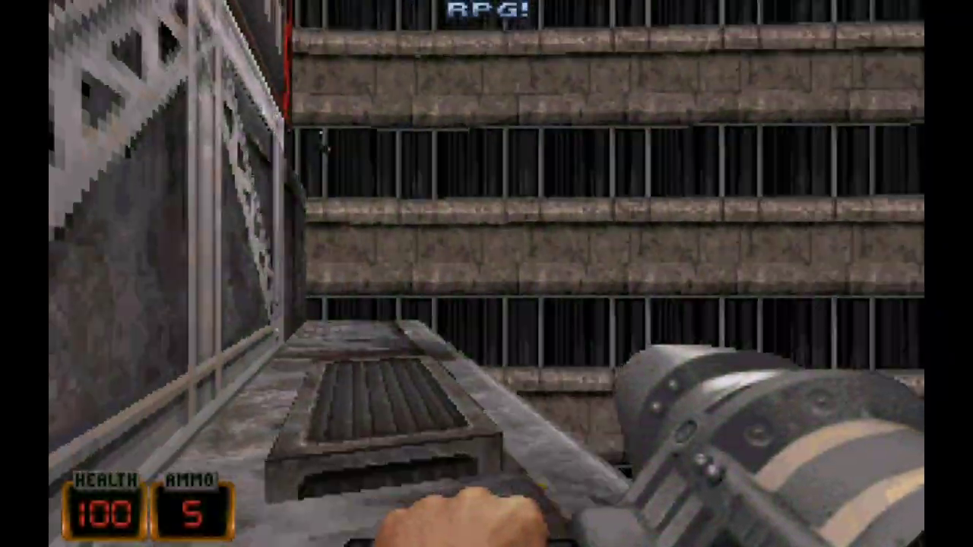
# Enter the secret apartment through the building's window and fire one rocket at the far end of the room.
pyautogui.press('Right')
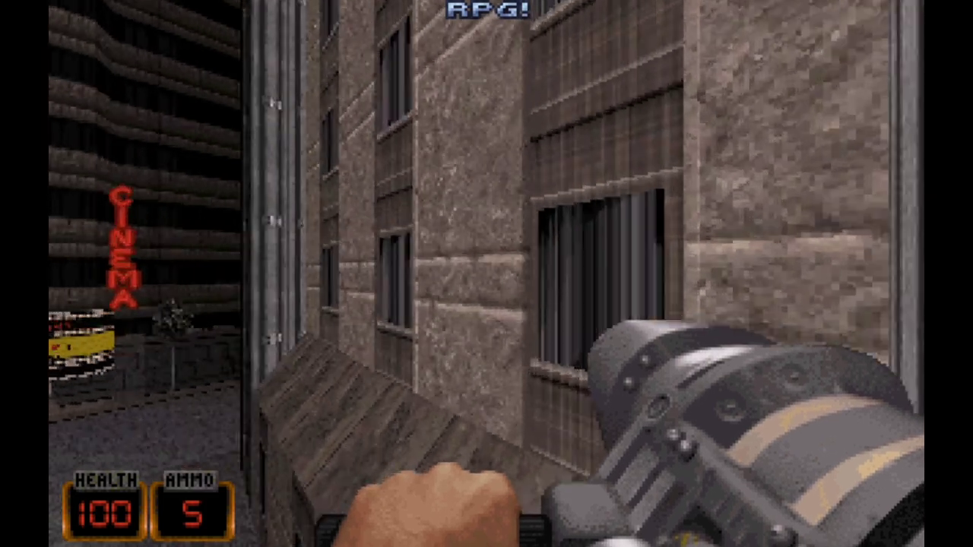
pyautogui.press('Left')
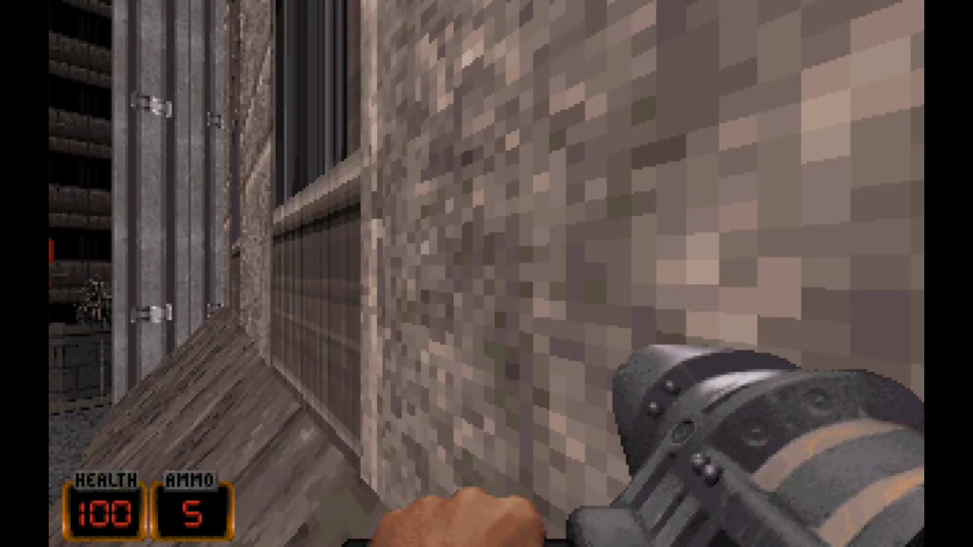
pyautogui.press('Right')
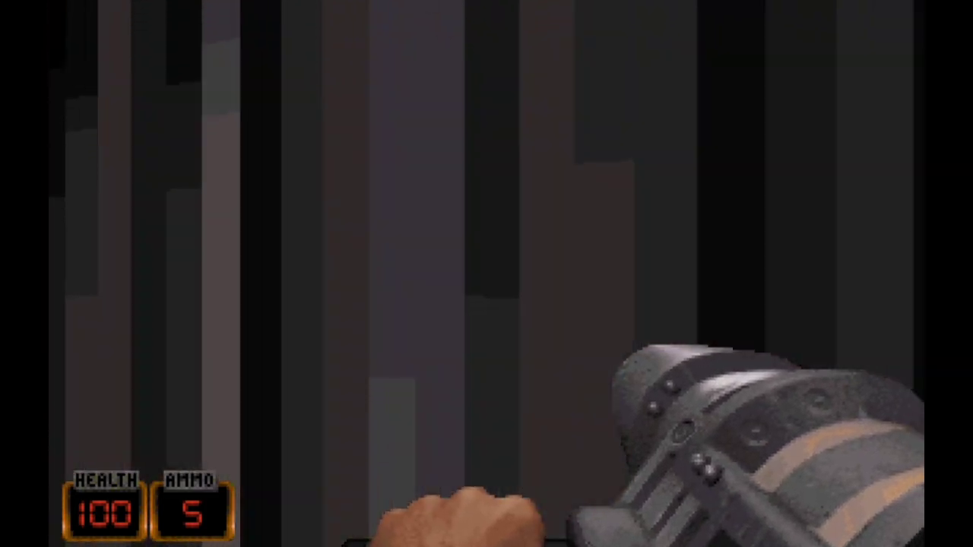
pyautogui.press('Up')
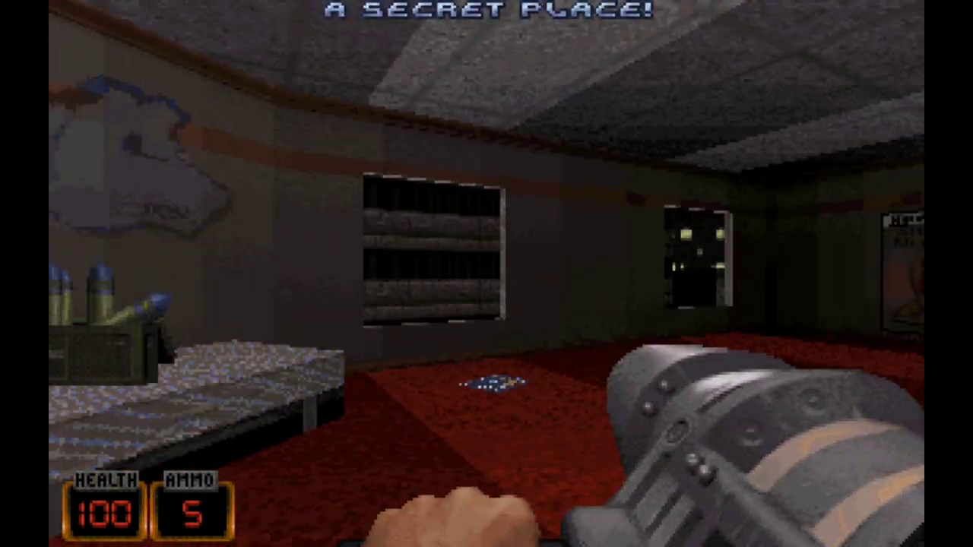
pyautogui.press('Right')
pyautogui.press('ctrl')
pyautogui.press('Up')
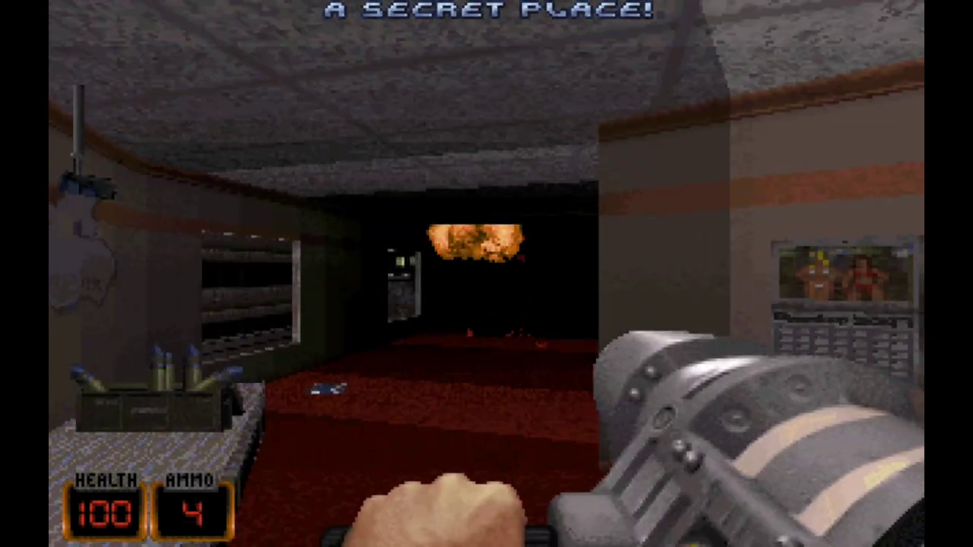
# Open the hidden compartment behind the movie poster and collect the medkit inside.
pyautogui.press('Up')
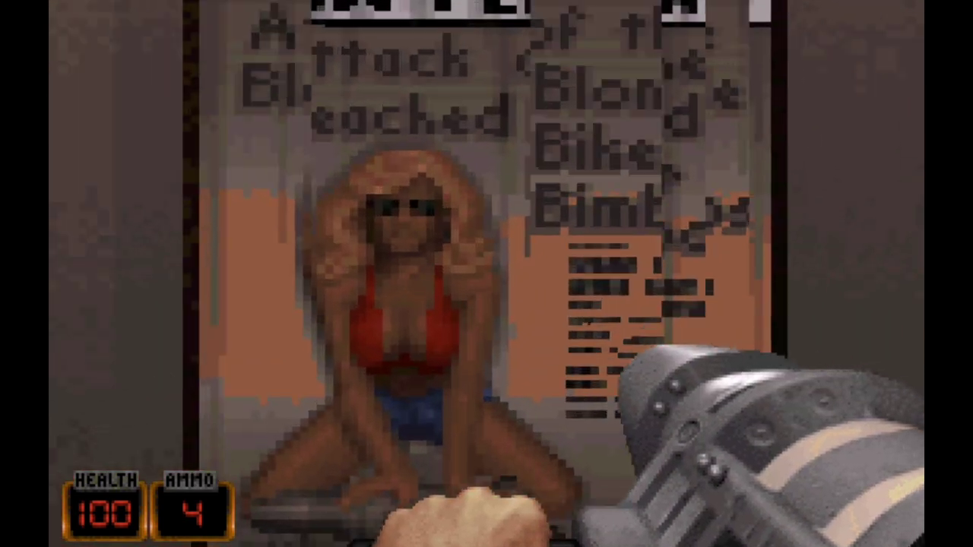
pyautogui.press('space')
pyautogui.press('Down')
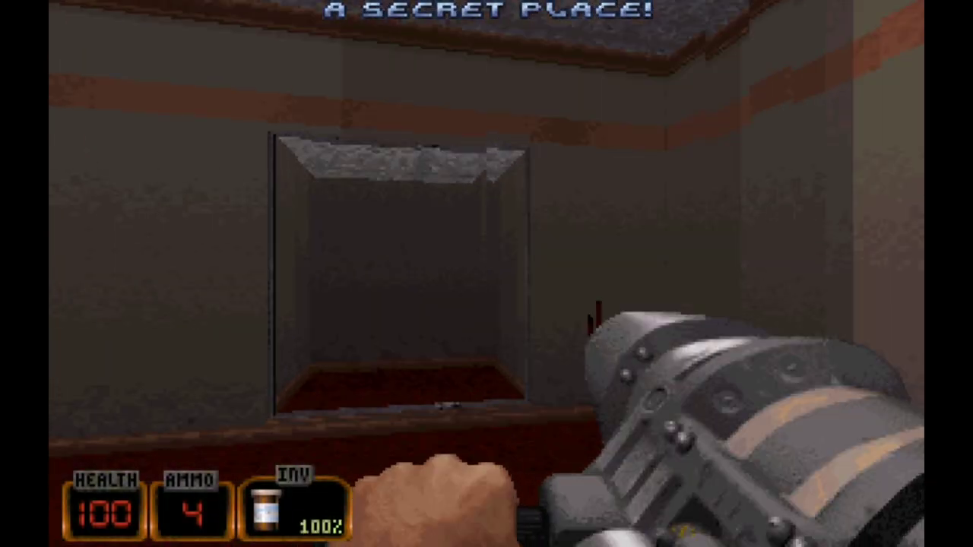
# Cross the red-carpeted room to the table and collect the RPG ammo.
pyautogui.press('Right')
pyautogui.press('Up')
pyautogui.press('Left')
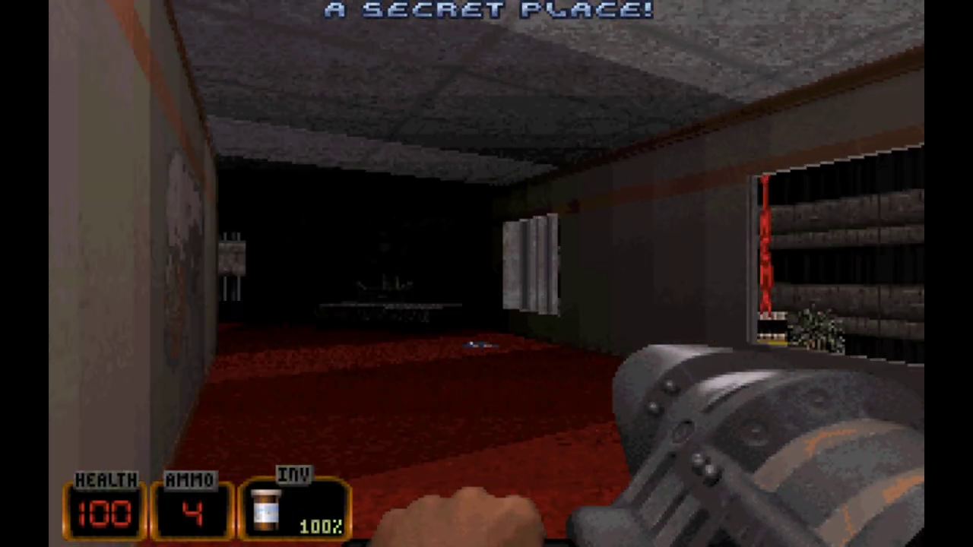
pyautogui.press('Up')
pyautogui.press('Up')
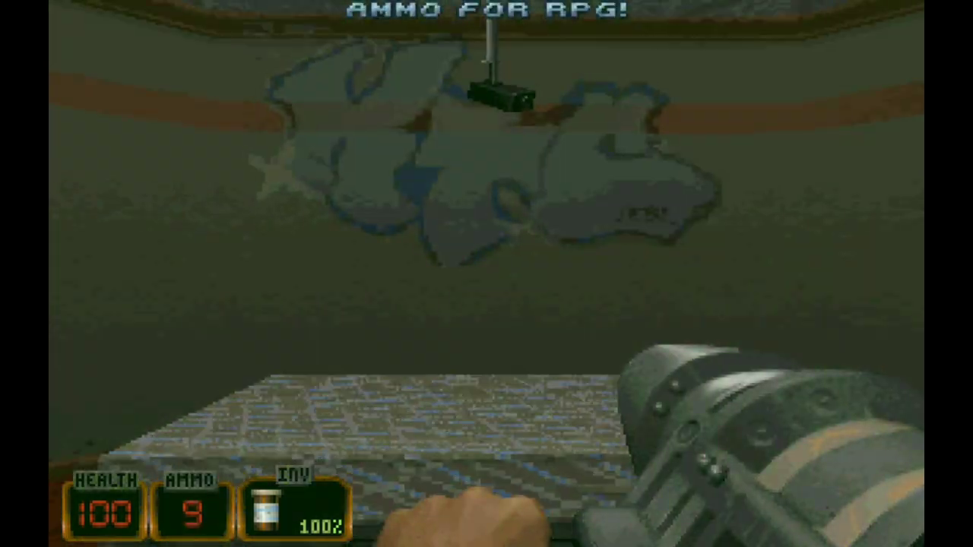
# Leave the apartment for the outside and face along the street toward the burning container.
pyautogui.press('Right')
pyautogui.press('Up')
pyautogui.press('Up')
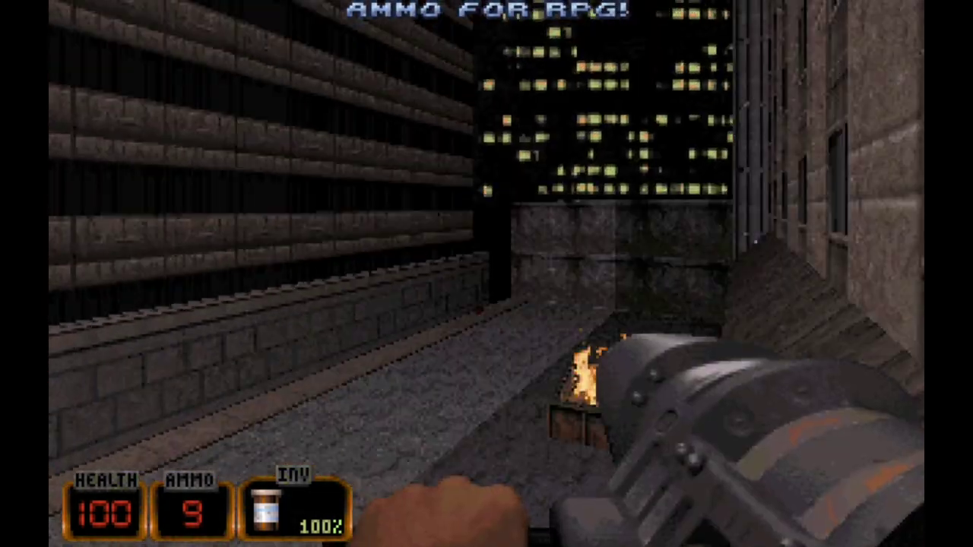
pyautogui.press('Left')
pyautogui.press('Right')
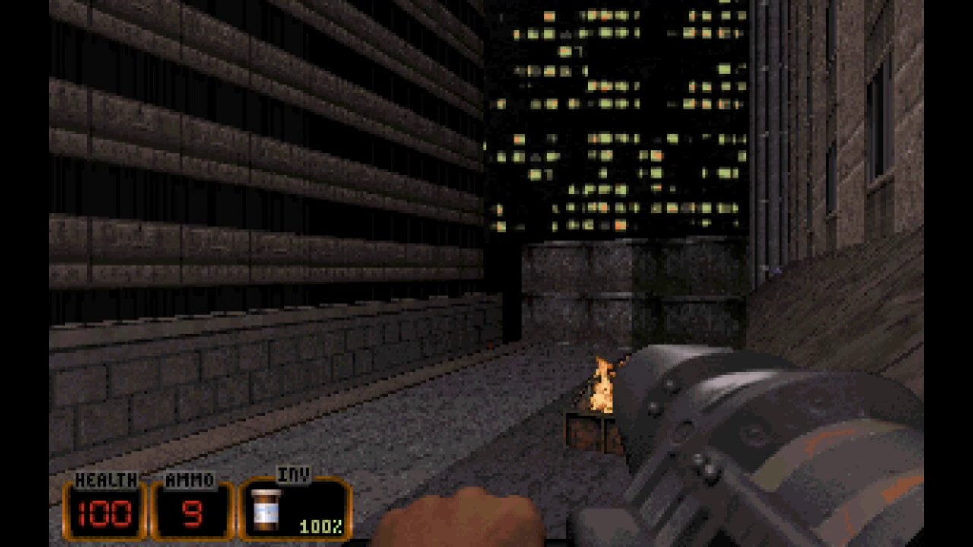
# Advance past the burning container to the metal wall at the street's end and collect the Atomic Health.
pyautogui.press('Right')
pyautogui.press('Up')
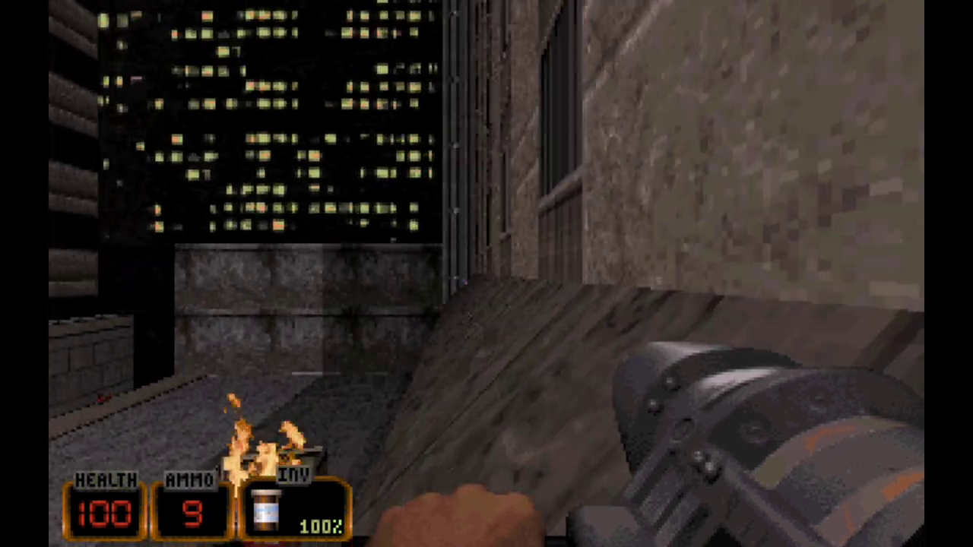
pyautogui.press('Up')
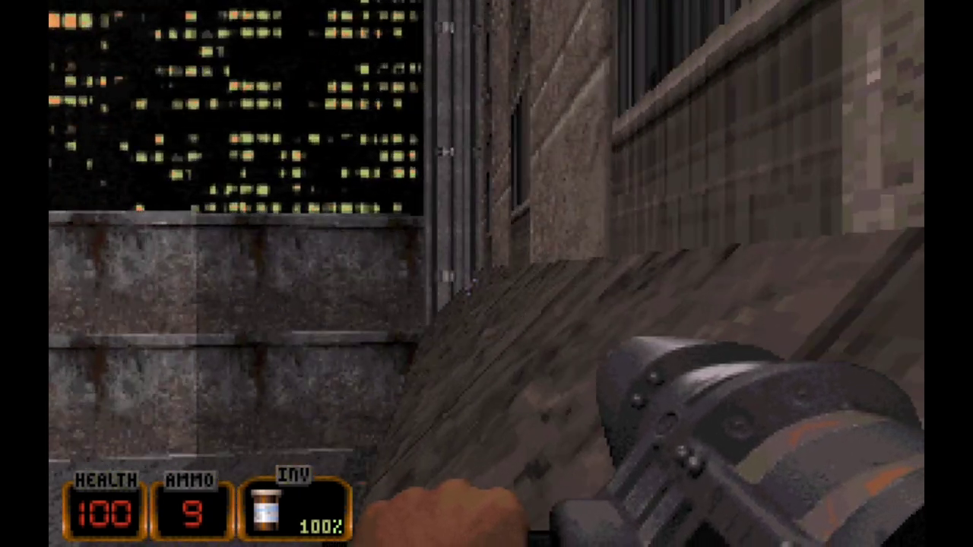
pyautogui.press('Up')
pyautogui.press('Left')
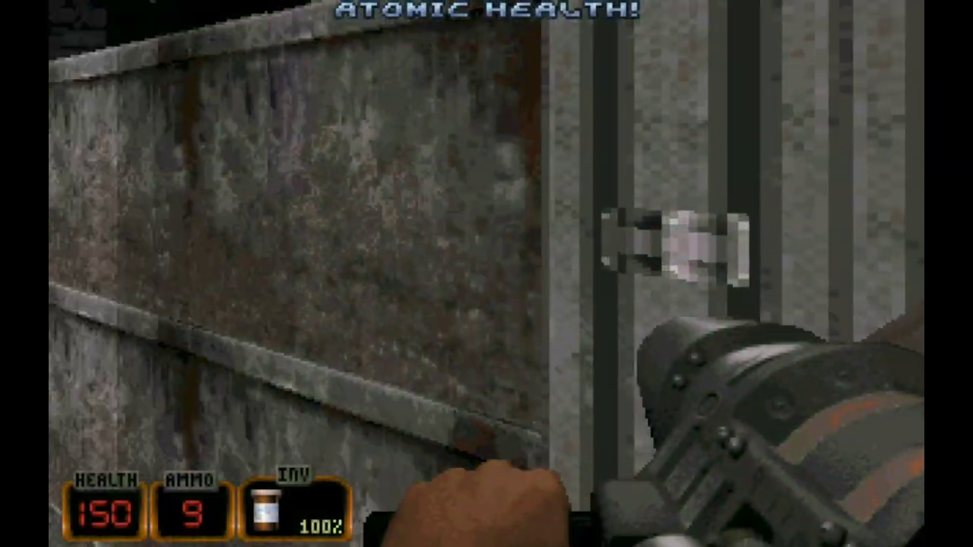
# Fire one rocket into the dark gap beside the metal wall and head back along the street past the container.
pyautogui.press('Right')
pyautogui.press('ctrl')
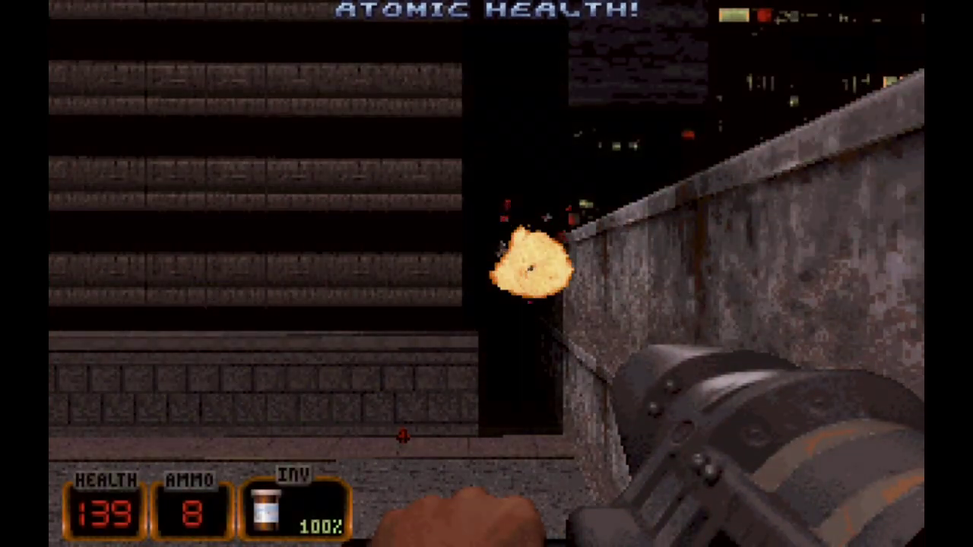
pyautogui.press('Left')
pyautogui.press('Left')
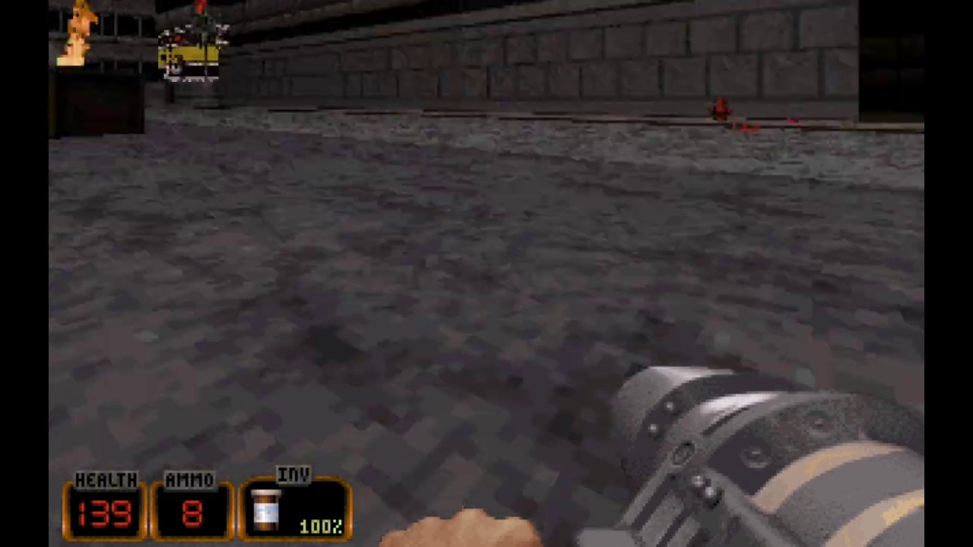
pyautogui.press('Up')
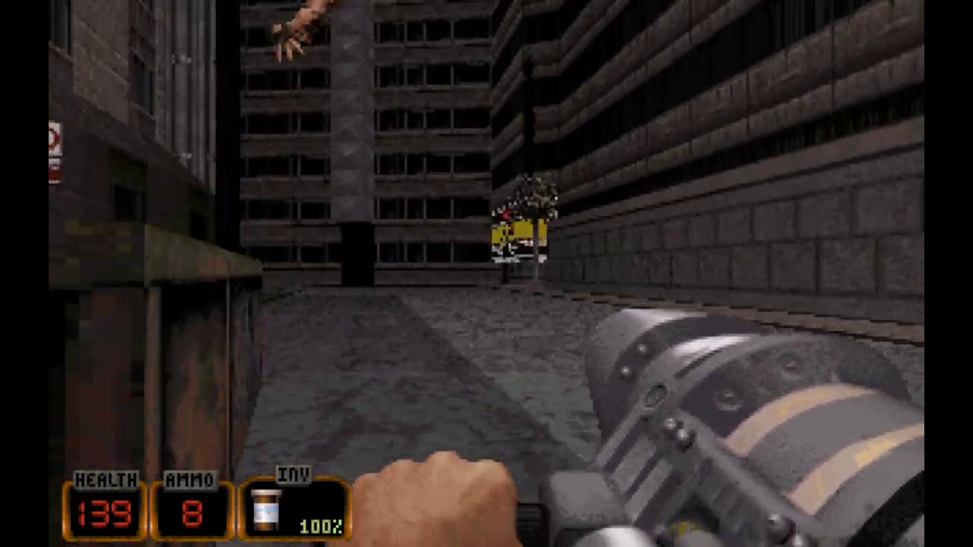